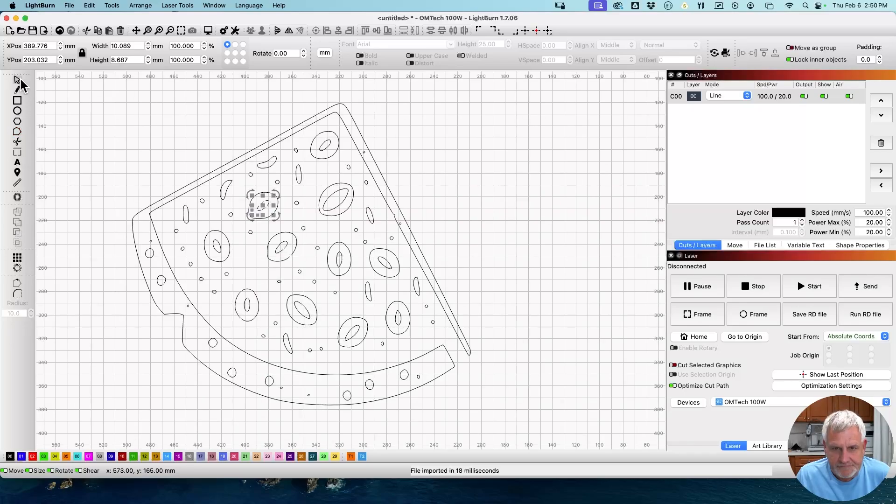
Step: Deselect the oval, switch to Preview to read the Edit Nodes shortcut list and locate the grave accent key, and put both images away
{"action": "left_click", "coordinate": [64, 104]}
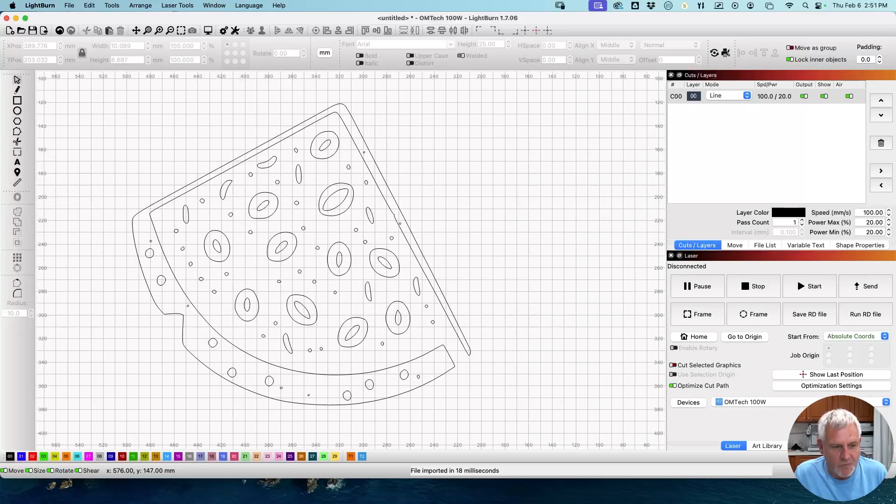
{"action": "key", "text": "super+Tab"}
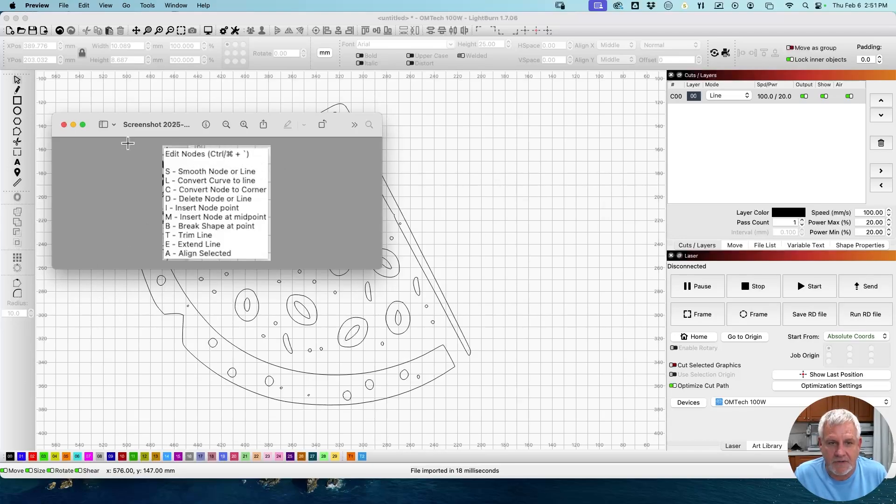
{"action": "left_click", "coordinate": [17, 81]}
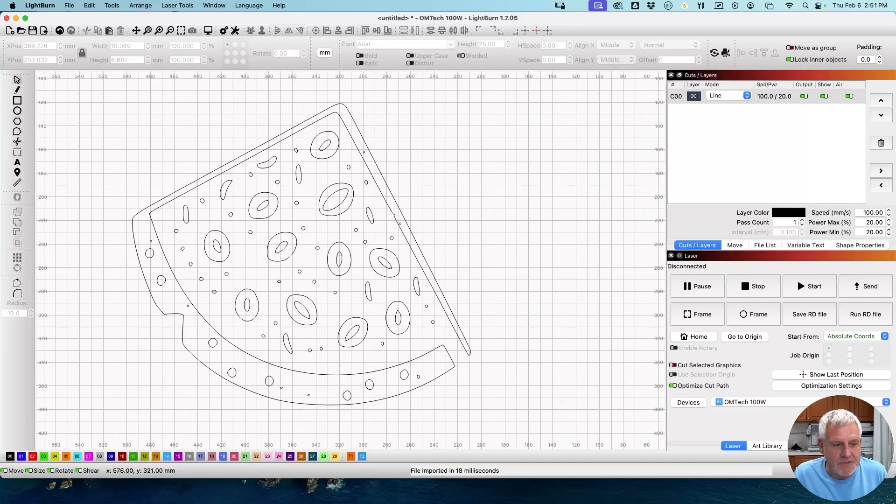
{"action": "left_click", "coordinate": [1, 327]}
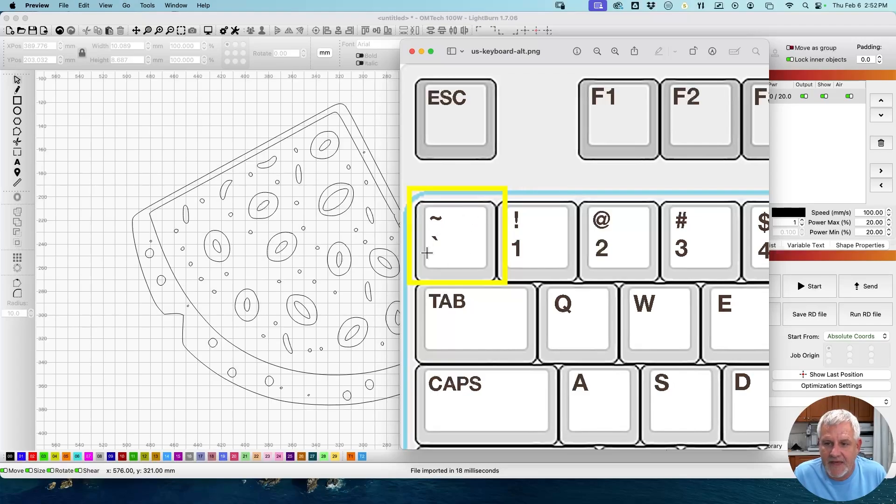
{"action": "left_click", "coordinate": [420, 51]}
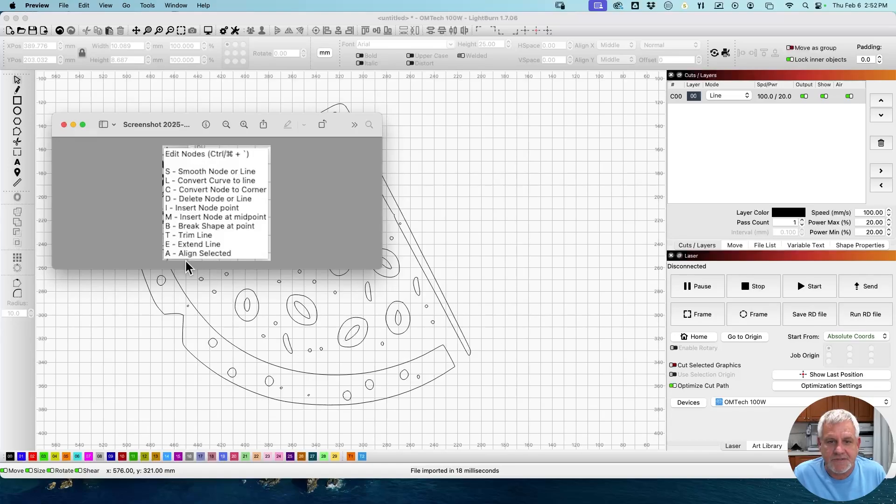
{"action": "left_click", "coordinate": [73, 124]}
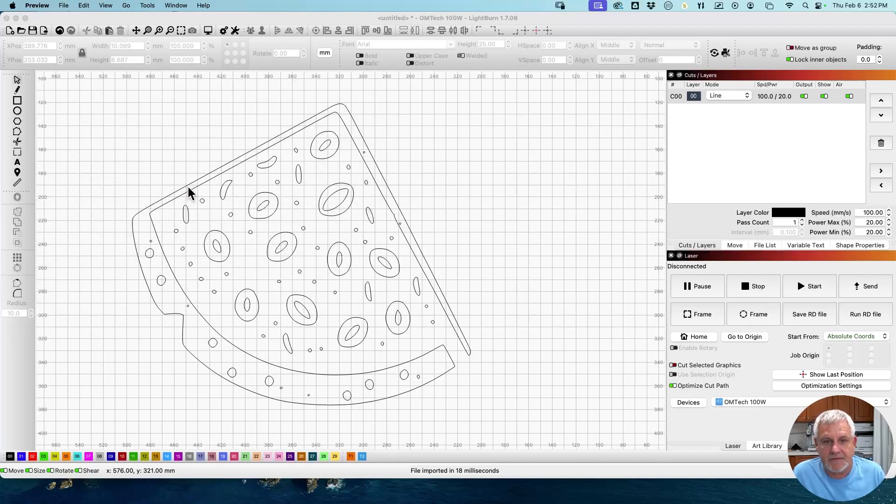
Step: Edit the nodes of the small crescent near the slice's upper-left edge, pulling its upper node's curve handle outward to bulge the outer edge
{"action": "left_click", "coordinate": [90, 140]}
{"action": "key", "text": "super+grave"}
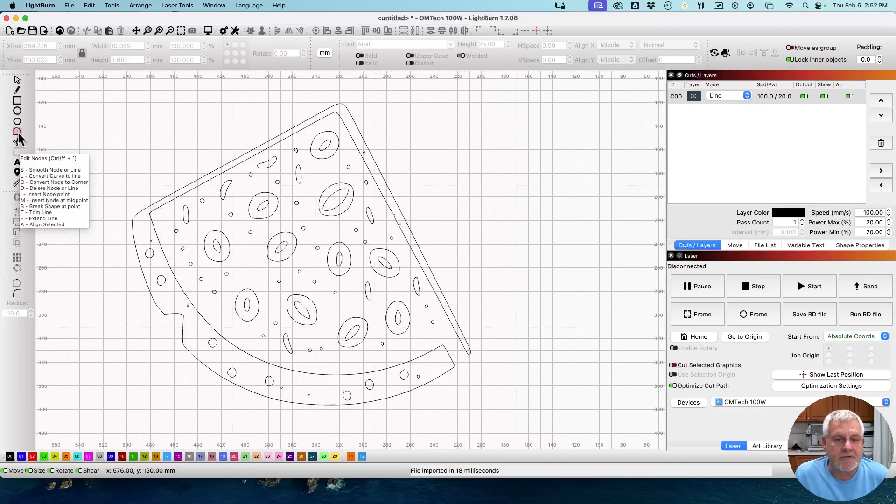
{"action": "left_click", "coordinate": [227, 189]}
{"action": "scroll", "coordinate": [236, 197], "scroll_direction": "up", "scroll_amount": 3}
{"action": "scroll", "coordinate": [235, 195], "scroll_direction": "up", "scroll_amount": 3}
{"action": "scroll", "coordinate": [323, 193], "scroll_direction": "up", "scroll_amount": 4}
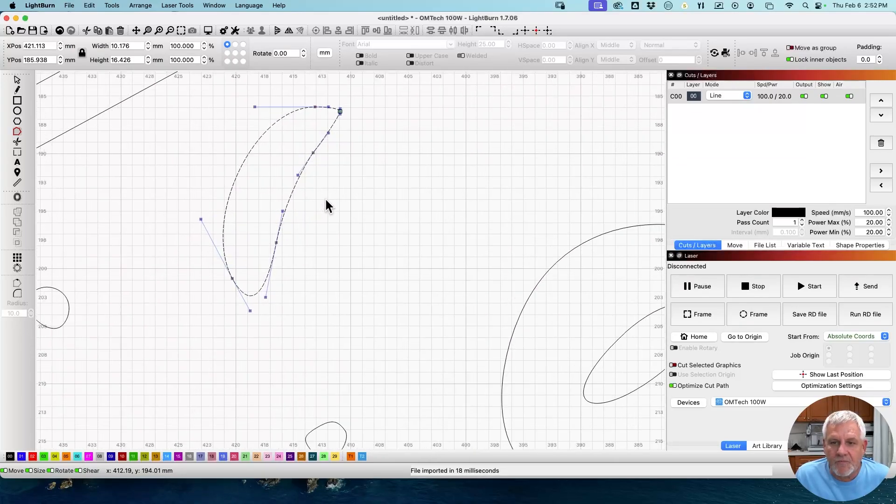
{"action": "scroll", "coordinate": [326, 200], "scroll_direction": "down", "scroll_amount": 1}
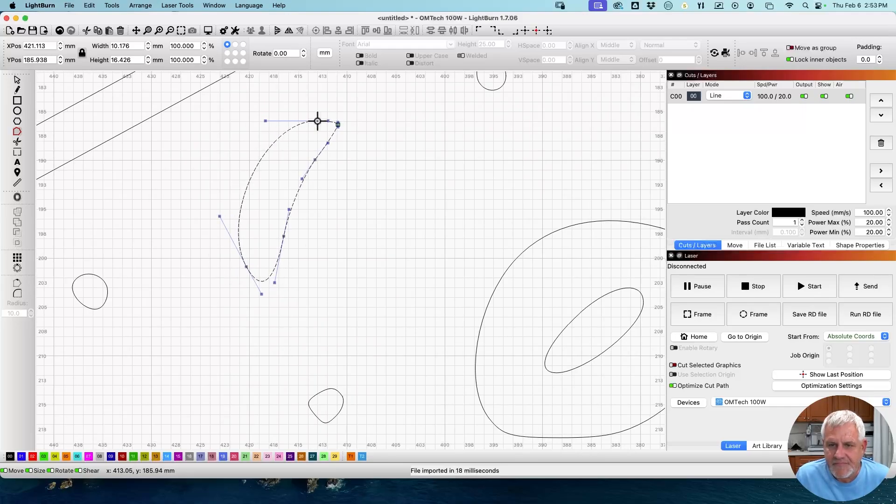
{"action": "left_click_drag", "start_coordinate": [263, 122], "coordinate": [246, 108]}
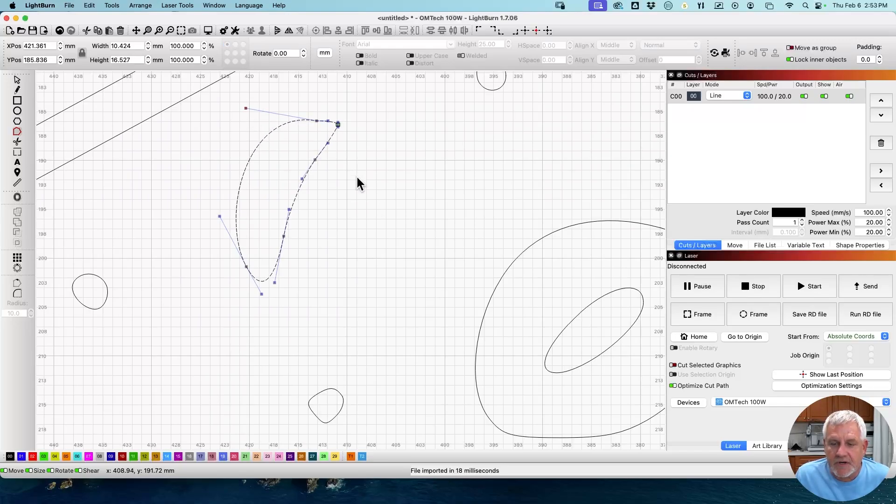
Step: Draw a rectangle about 10.6 by 9.1 mm beside the crescent, convert it to a path and enter node editing
{"action": "left_click", "coordinate": [17, 100]}
{"action": "left_click_drag", "start_coordinate": [345, 160], "coordinate": [449, 249]}
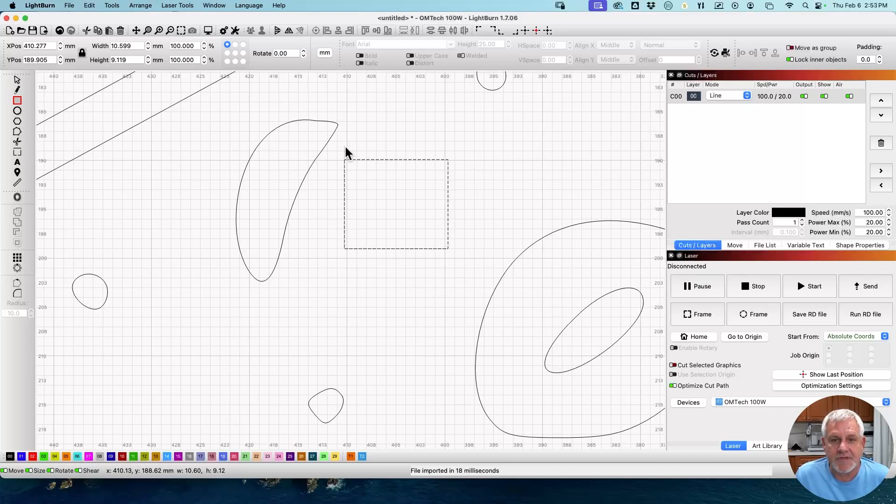
{"action": "key", "text": "Escape"}
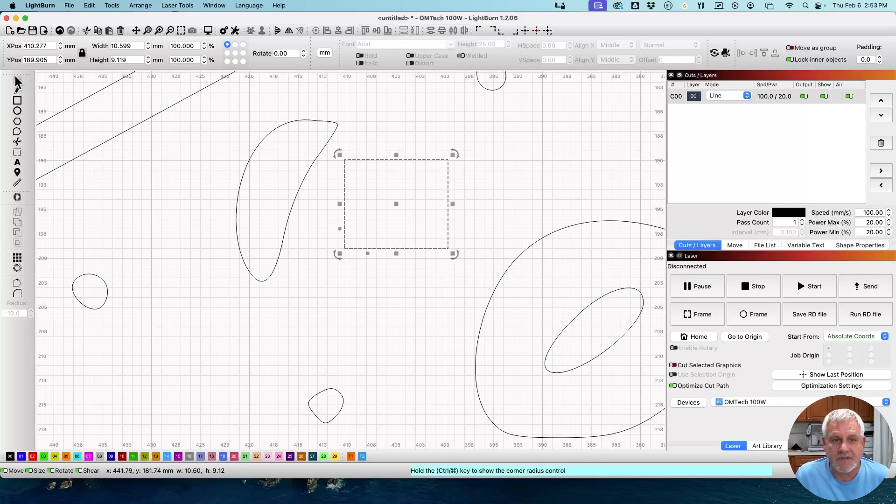
{"action": "right_click", "coordinate": [383, 161]}
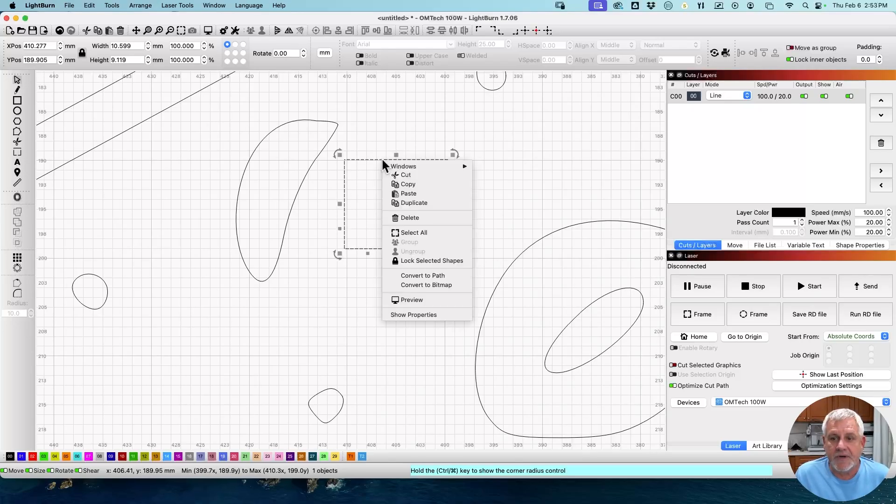
{"action": "left_click", "coordinate": [410, 275]}
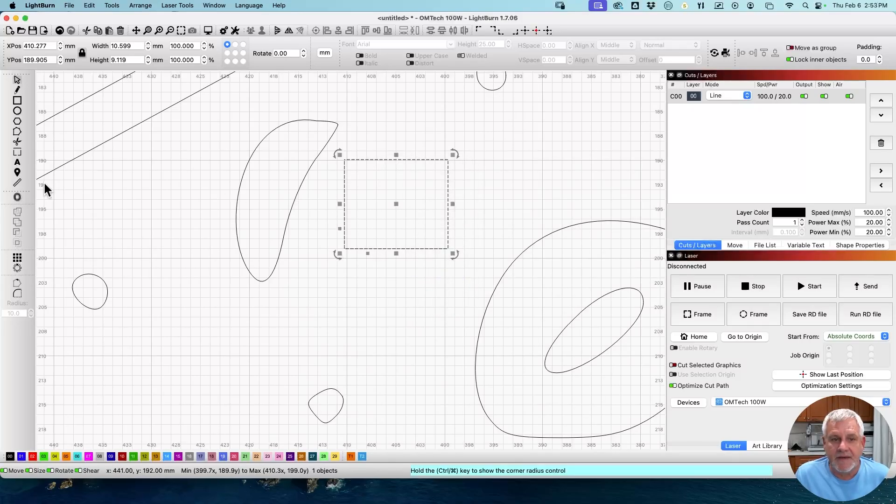
{"action": "left_click", "coordinate": [17, 133]}
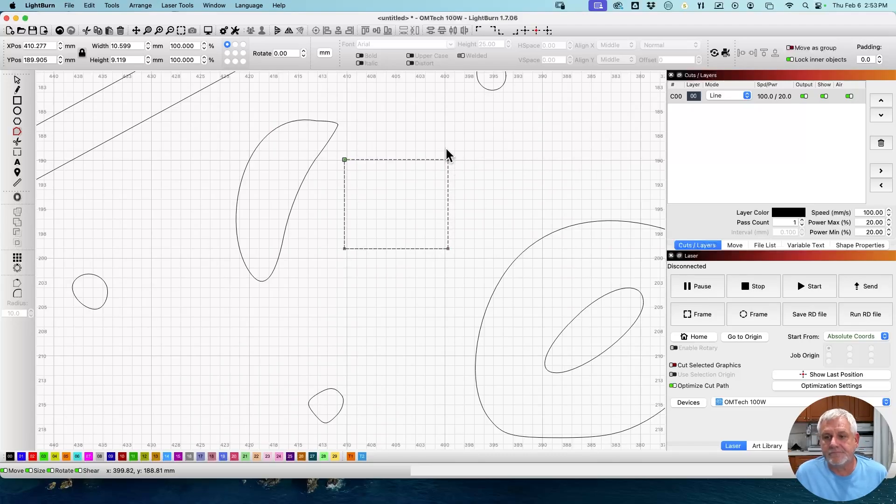
Step: Try reshaping the rectangle by moving its two upper corner nodes, and undo the moves
{"action": "left_click_drag", "start_coordinate": [448, 160], "coordinate": [438, 112]}
{"action": "left_click_drag", "start_coordinate": [345, 160], "coordinate": [316, 183]}
{"action": "left_click_drag", "start_coordinate": [439, 112], "coordinate": [437, 159]}
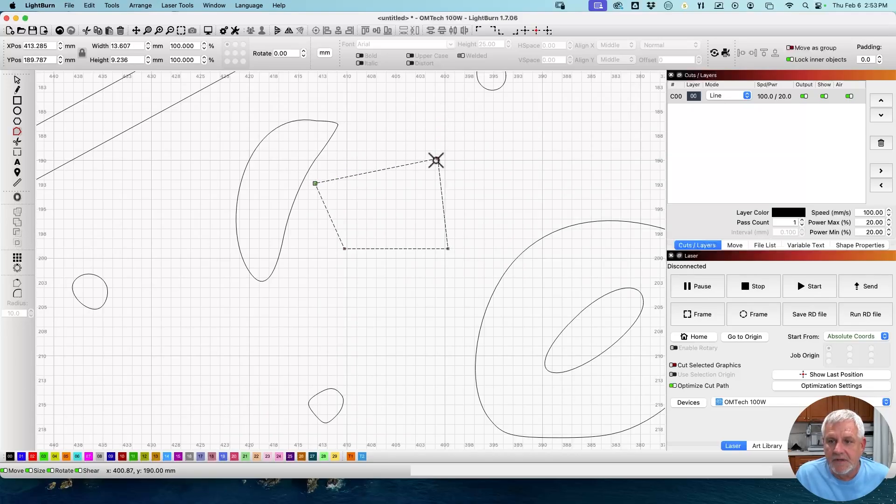
{"action": "key", "text": "super+z"}
{"action": "key", "text": "super+z"}
{"action": "key", "text": "super+z"}
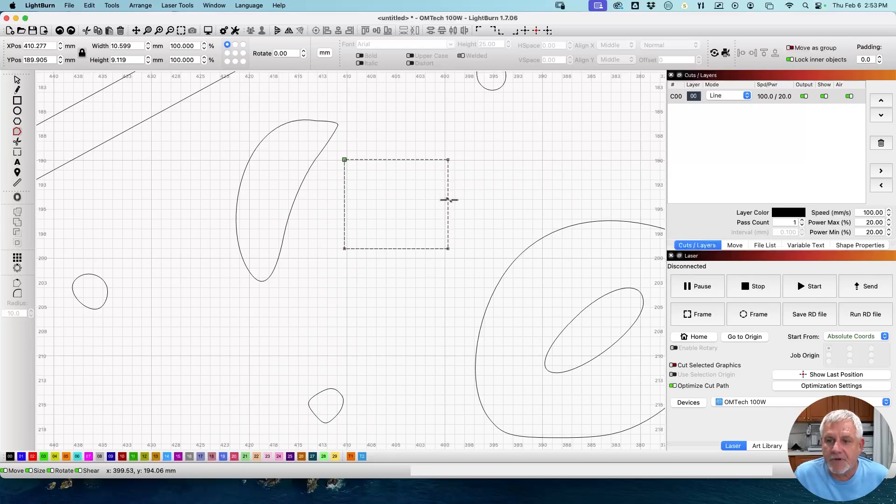
Step: Bend the rectangle's right edge into a curve and adjust its two handles to form an S shape
{"action": "left_click_drag", "start_coordinate": [448, 197], "coordinate": [460, 198]}
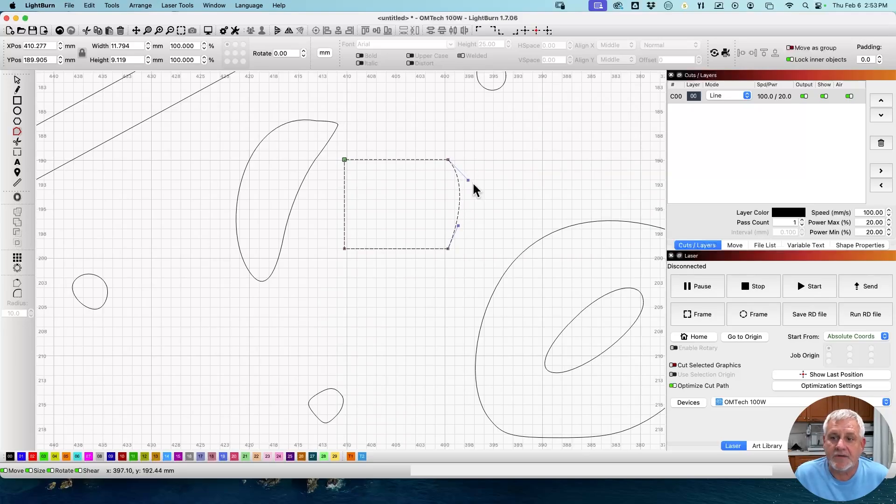
{"action": "left_click_drag", "start_coordinate": [468, 177], "coordinate": [581, 201]}
{"action": "left_click_drag", "start_coordinate": [577, 201], "coordinate": [470, 174]}
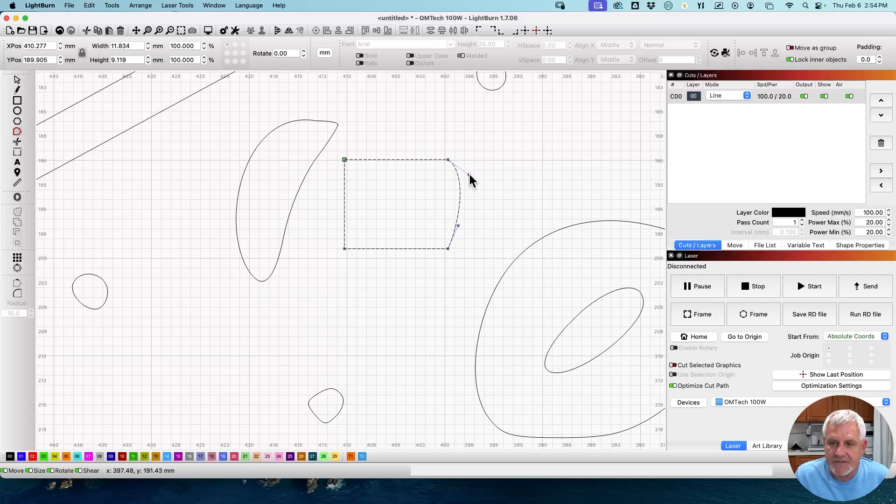
{"action": "left_click_drag", "start_coordinate": [458, 226], "coordinate": [491, 85]}
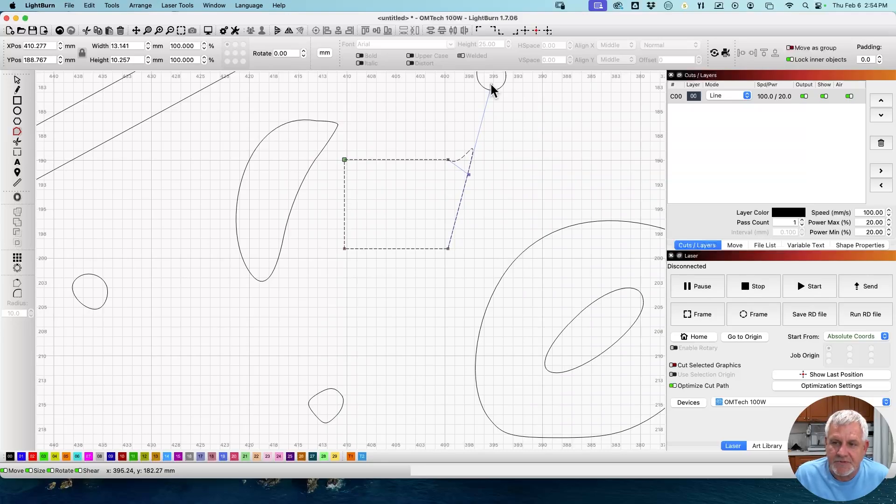
{"action": "left_click_drag", "start_coordinate": [491, 85], "coordinate": [374, 214]}
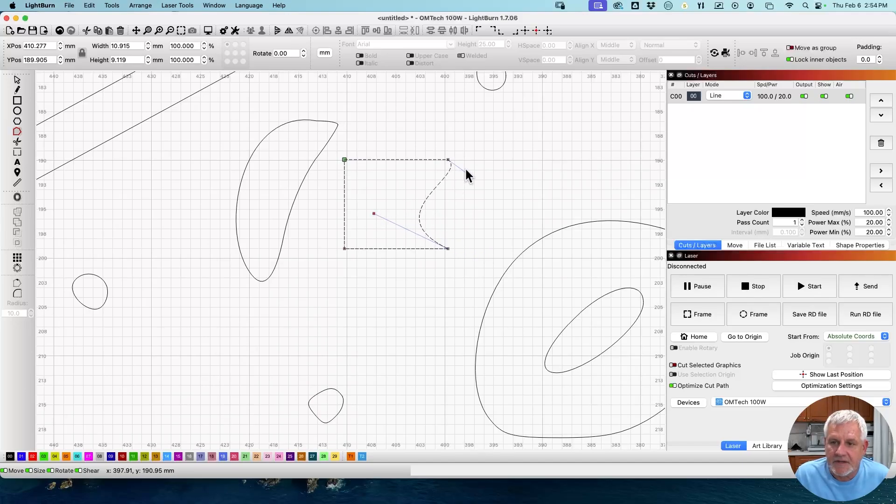
Step: Smooth the rectangle's upper-right corner node and adjust its curve handle
{"action": "left_click_drag", "start_coordinate": [473, 176], "coordinate": [487, 197]}
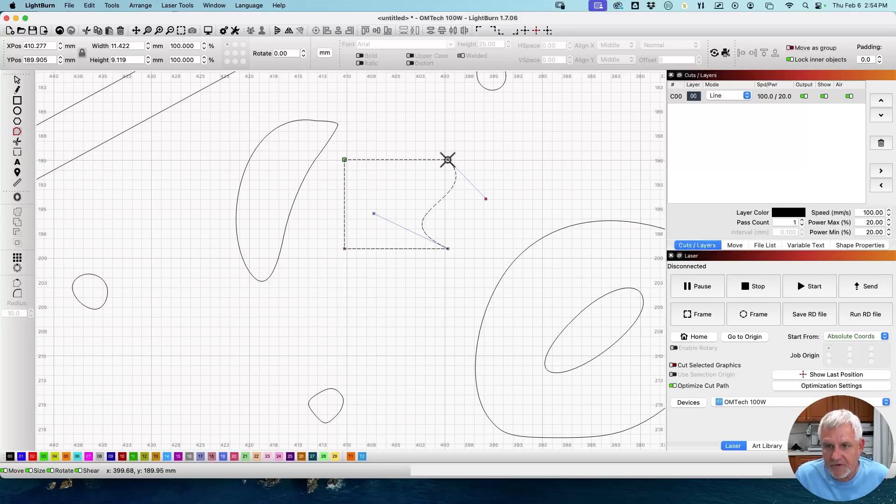
{"action": "key", "text": "s"}
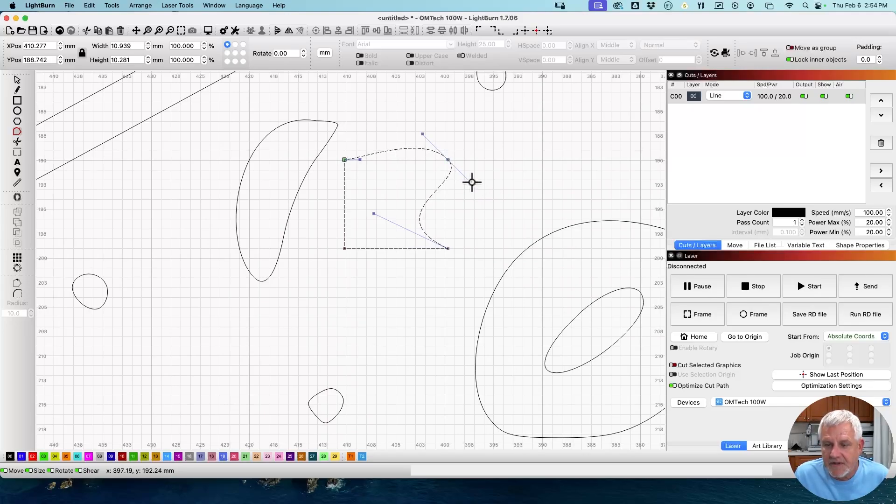
{"action": "mouse_move", "coordinate": [472, 182]}
{"action": "left_mouse_down"}
{"action": "mouse_move", "coordinate": [456, 192]}
{"action": "mouse_move", "coordinate": [484, 158]}
{"action": "mouse_move", "coordinate": [459, 188]}
{"action": "mouse_move", "coordinate": [471, 181]}
{"action": "mouse_move", "coordinate": [446, 188]}
{"action": "mouse_move", "coordinate": [469, 169]}
{"action": "mouse_move", "coordinate": [502, 187]}
{"action": "mouse_move", "coordinate": [443, 170]}
{"action": "mouse_move", "coordinate": [498, 201]}
{"action": "mouse_move", "coordinate": [498, 187]}
{"action": "mouse_move", "coordinate": [540, 216]}
{"action": "mouse_move", "coordinate": [498, 152]}
{"action": "mouse_move", "coordinate": [469, 193]}
{"action": "mouse_move", "coordinate": [483, 148]}
{"action": "mouse_move", "coordinate": [434, 192]}
{"action": "mouse_move", "coordinate": [467, 181]}
{"action": "left_mouse_up"}
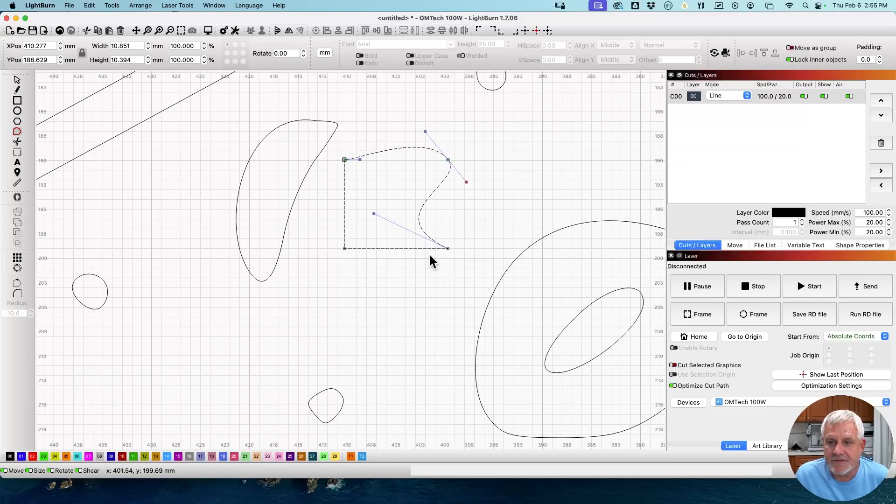
Step: Smooth the crescent's middle inner-edge node and pull its handle up and to the left to form a hook
{"action": "left_click", "coordinate": [242, 168]}
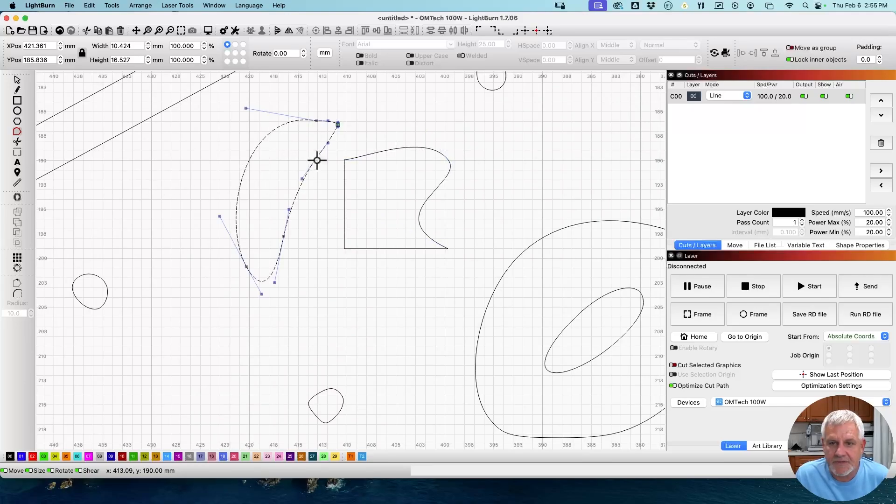
{"action": "left_click_drag", "start_coordinate": [301, 179], "coordinate": [291, 160]}
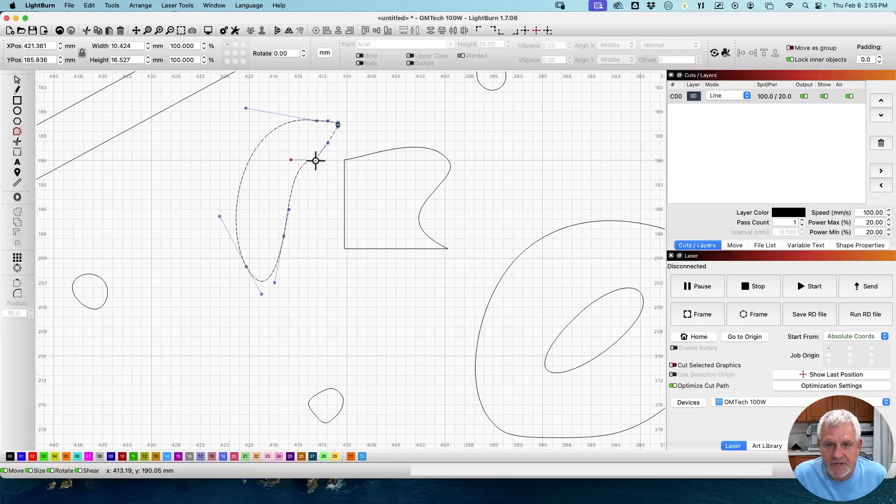
{"action": "key", "text": "s"}
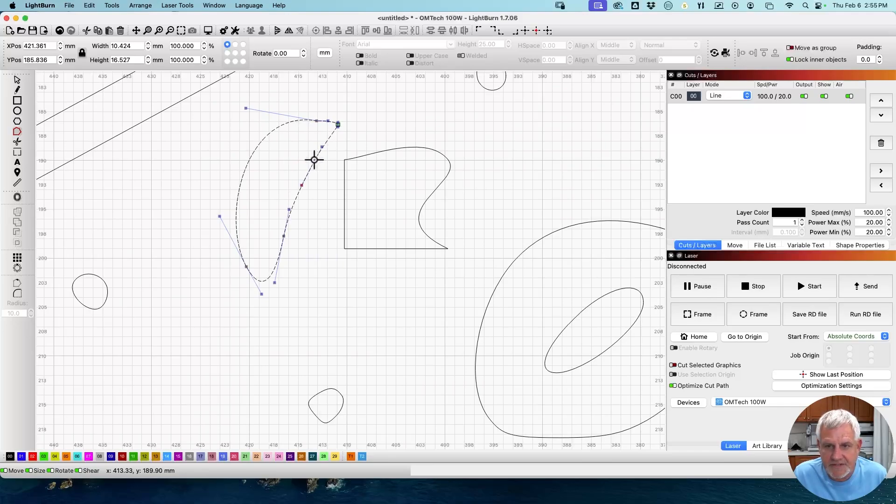
{"action": "left_click_drag", "start_coordinate": [302, 183], "coordinate": [281, 149]}
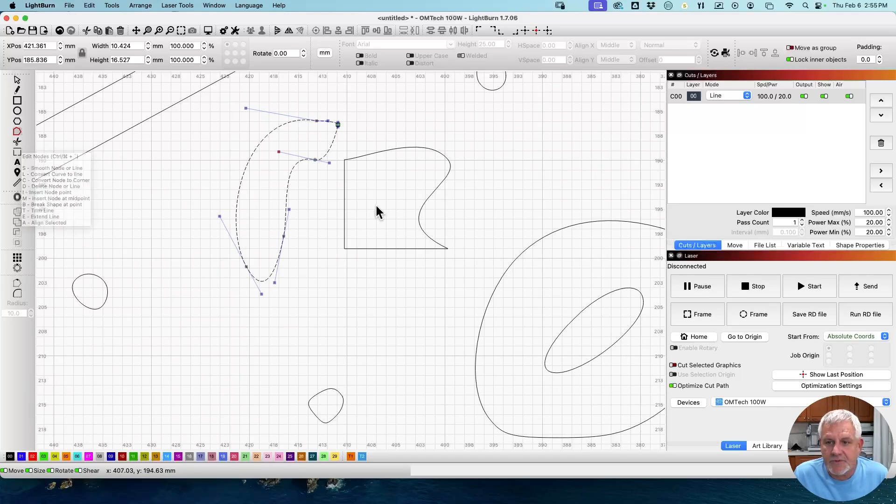
Step: Convert the rectangle's curved upper edge and the crescent's curved segment below its middle inner-edge node to straight lines
{"action": "left_click", "coordinate": [428, 197]}
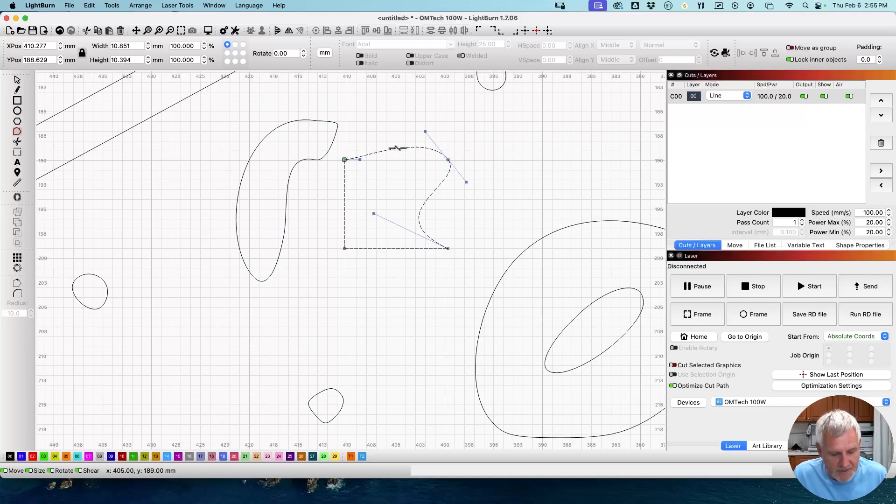
{"action": "key", "text": "l"}
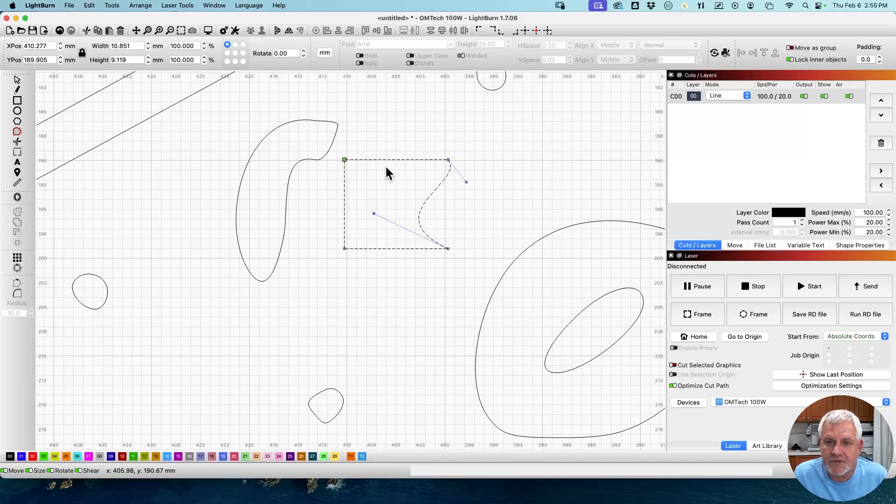
{"action": "left_click", "coordinate": [288, 190]}
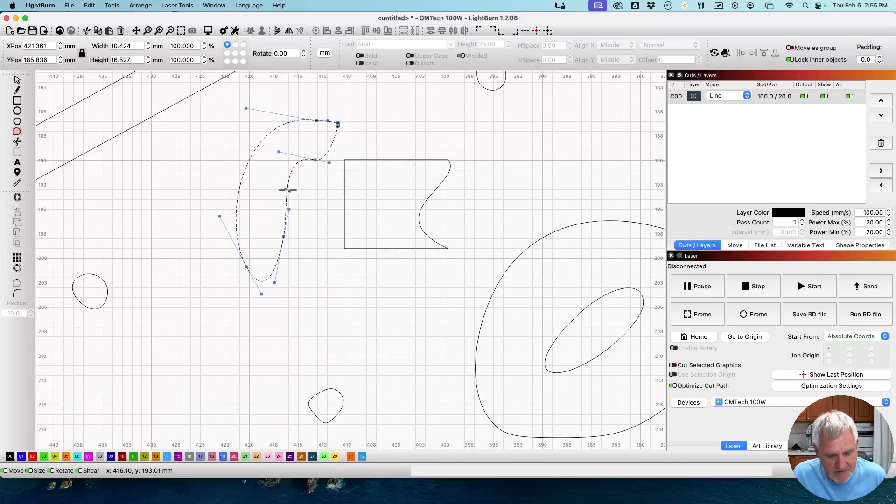
{"action": "key", "text": "l"}
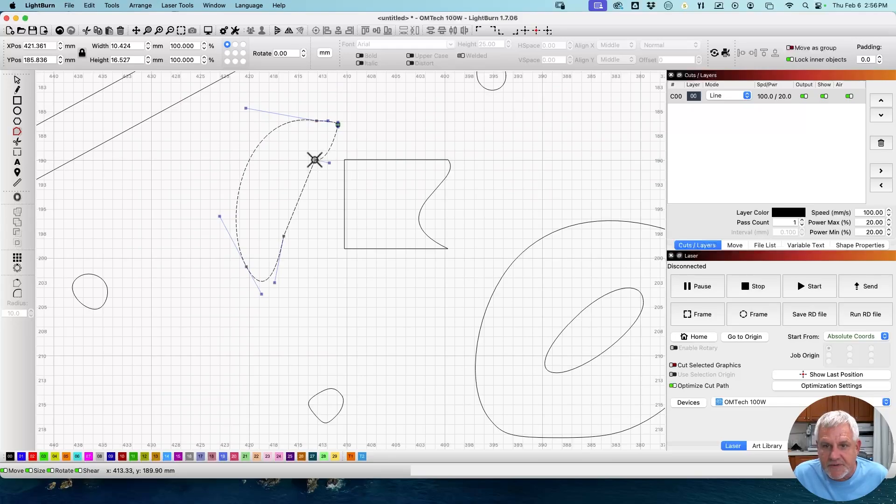
Step: Delete the middle node on the crescent's inner edge and convert the merged segment to a straight line after bending it
{"action": "key", "text": "d"}
{"action": "left_click_drag", "start_coordinate": [311, 177], "coordinate": [304, 162]}
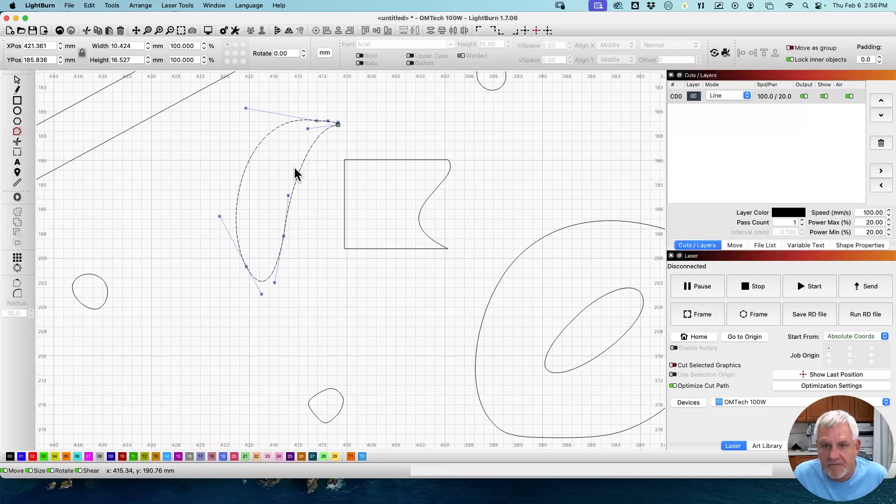
{"action": "key", "text": "l"}
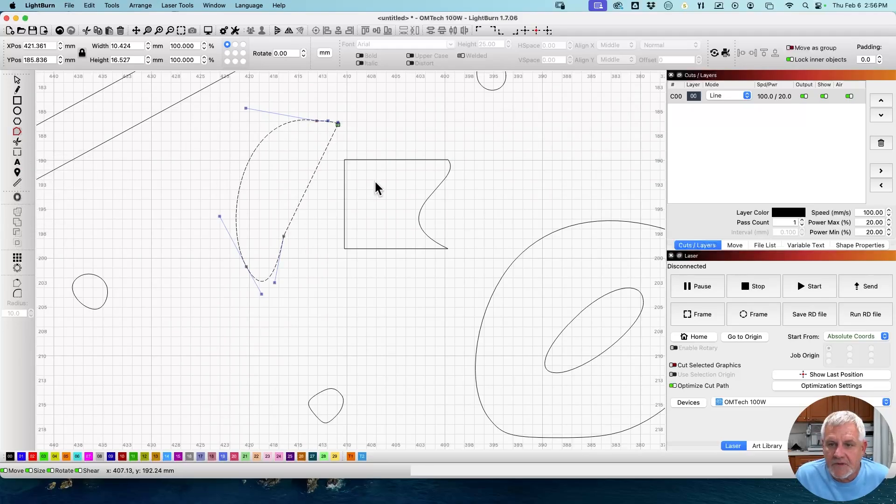
Step: Smooth the rectangle's upper-right corner node and move its lower curve handle slightly inward
{"action": "left_click", "coordinate": [448, 160]}
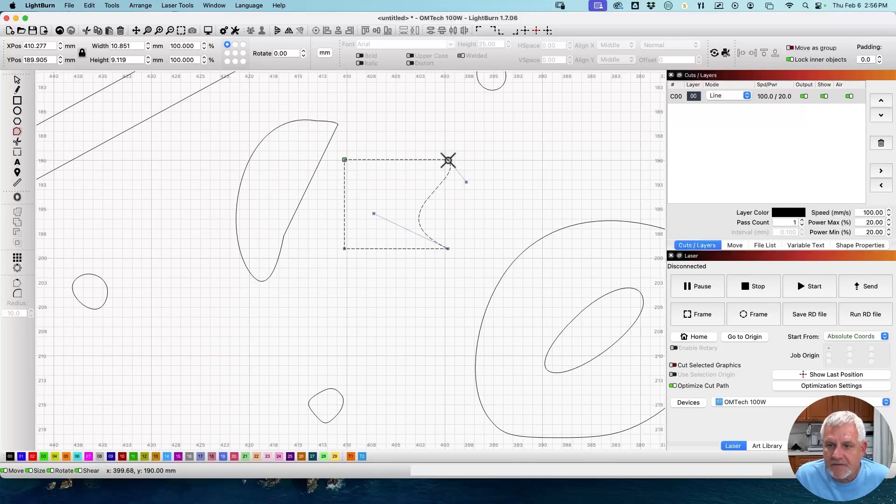
{"action": "key", "text": "s"}
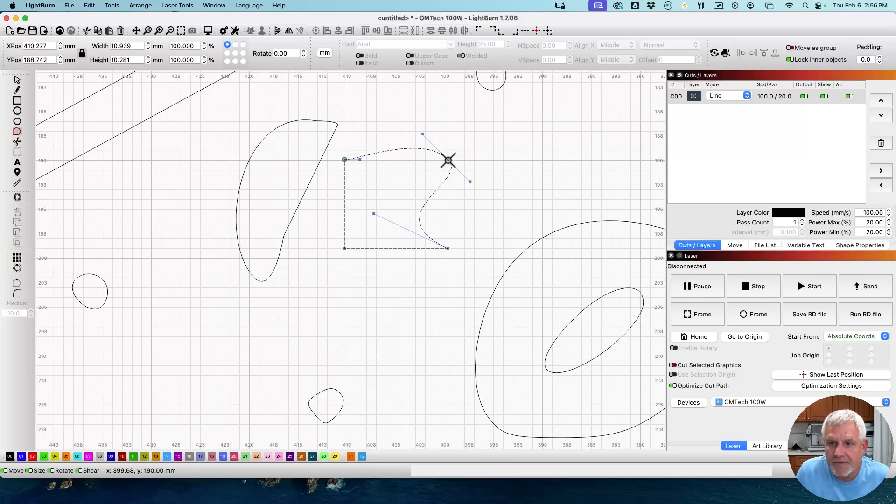
{"action": "left_click_drag", "start_coordinate": [470, 182], "coordinate": [463, 182]}
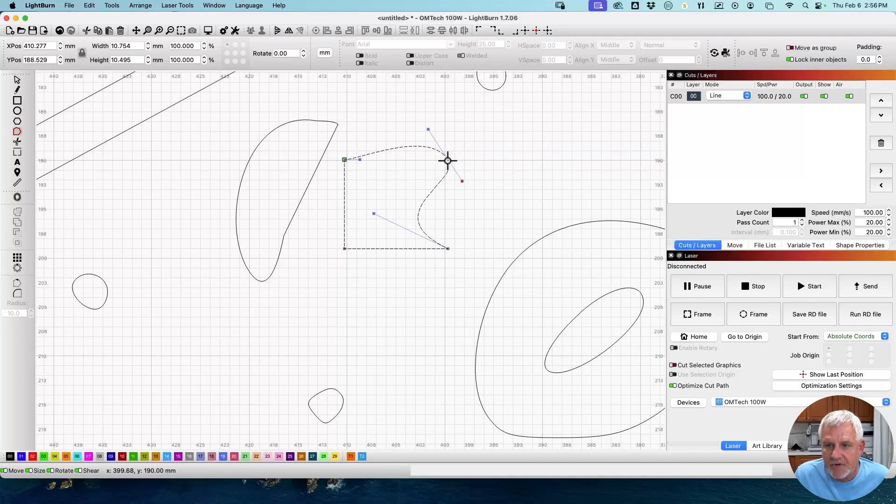
Step: Convert the rectangle's upper-right node back to a corner and move its two curve handles independently to reshape both adjoining edges
{"action": "key", "text": "c"}
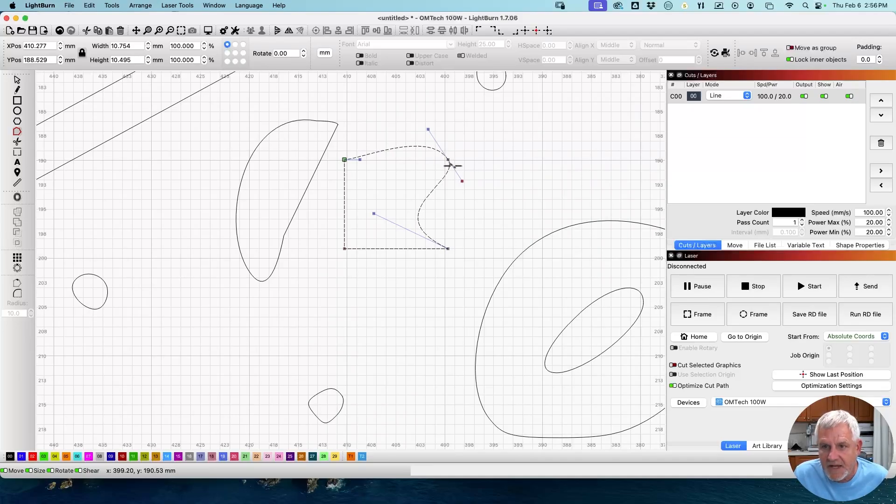
{"action": "mouse_move", "coordinate": [464, 182]}
{"action": "left_mouse_down"}
{"action": "mouse_move", "coordinate": [435, 187]}
{"action": "mouse_move", "coordinate": [471, 186]}
{"action": "left_mouse_up"}
{"action": "left_click_drag", "start_coordinate": [427, 129], "coordinate": [493, 200]}
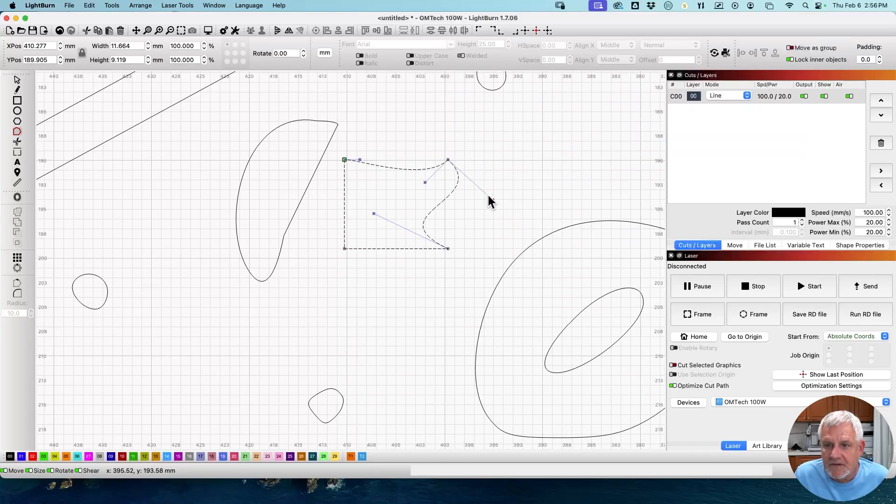
{"action": "left_click_drag", "start_coordinate": [425, 180], "coordinate": [424, 129]}
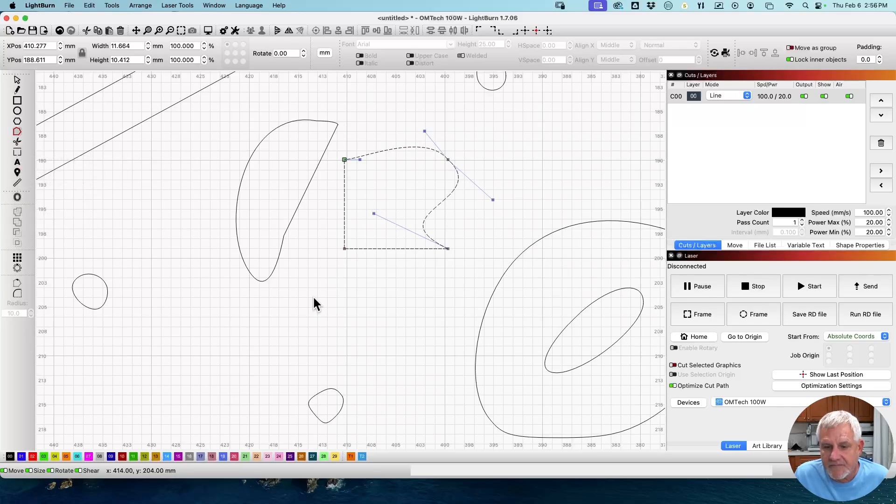
Step: Delete the short curved segment at the notch in the outer crust outline's lower-left part and undo that deletion
{"action": "scroll", "coordinate": [370, 294], "scroll_direction": "down", "scroll_amount": 10}
{"action": "scroll", "coordinate": [129, 332], "scroll_direction": "down", "scroll_amount": 3}
{"action": "left_click_drag", "start_coordinate": [142, 353], "coordinate": [170, 196]}
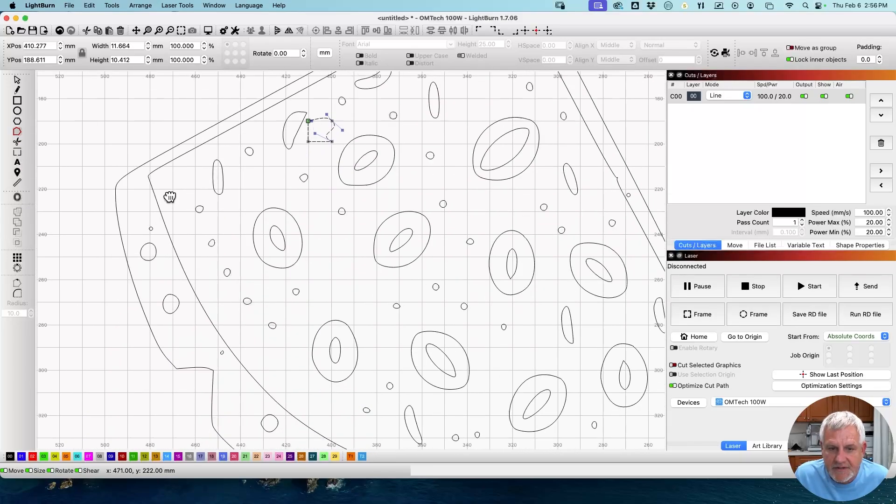
{"action": "left_click", "coordinate": [176, 369]}
{"action": "scroll", "coordinate": [226, 204], "scroll_direction": "up", "scroll_amount": 6}
{"action": "scroll", "coordinate": [230, 220], "scroll_direction": "up", "scroll_amount": 3}
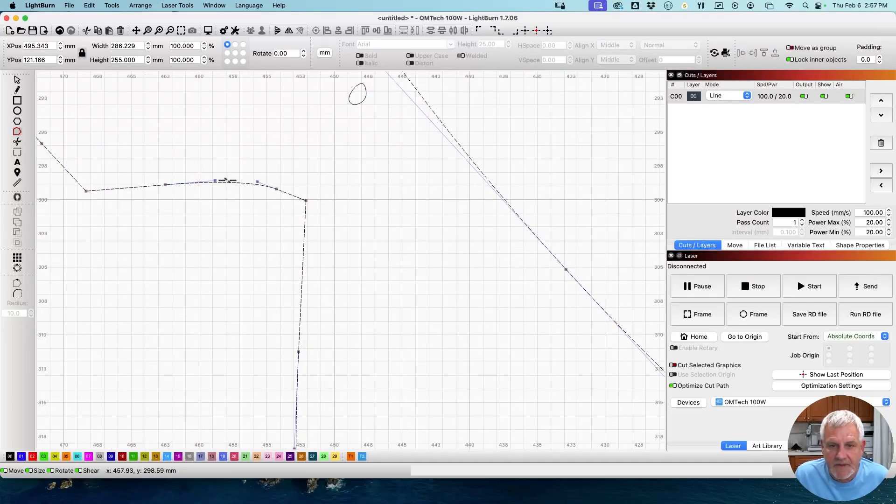
{"action": "key", "text": "d"}
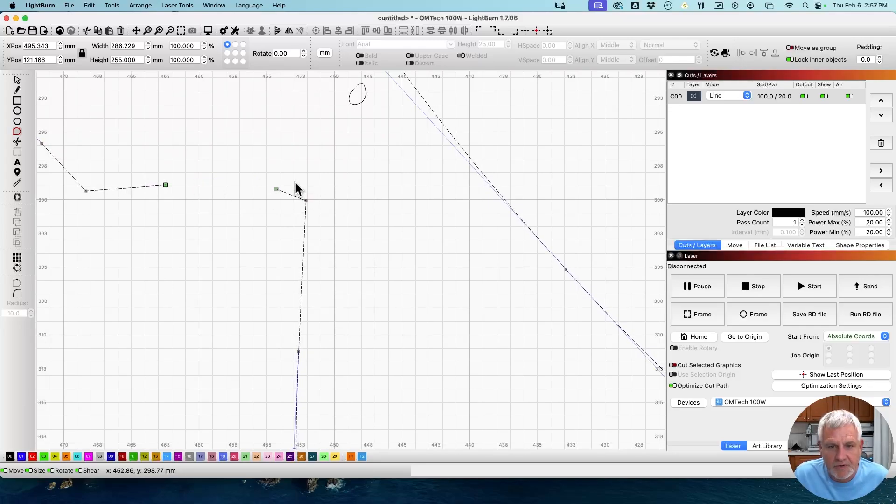
{"action": "key", "text": "c"}
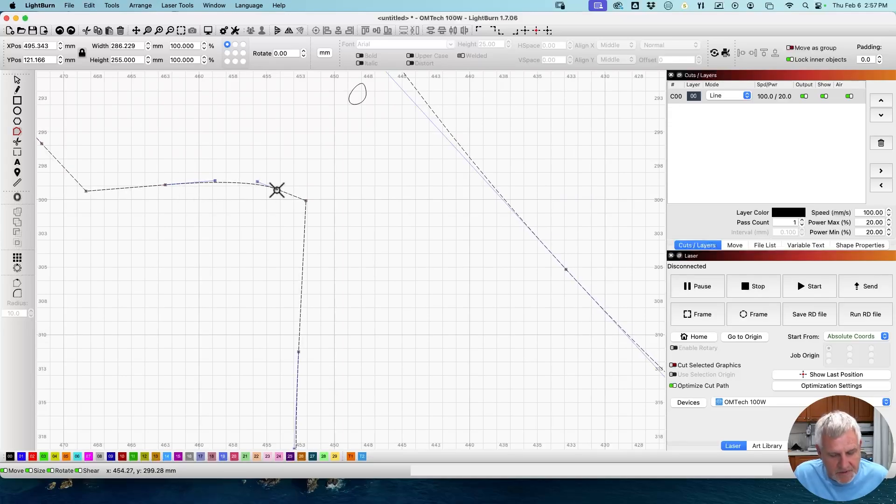
Step: Delete the nodes around the notch in the outer crust outline one by one so a straight edge bridges it
{"action": "key", "text": "l"}
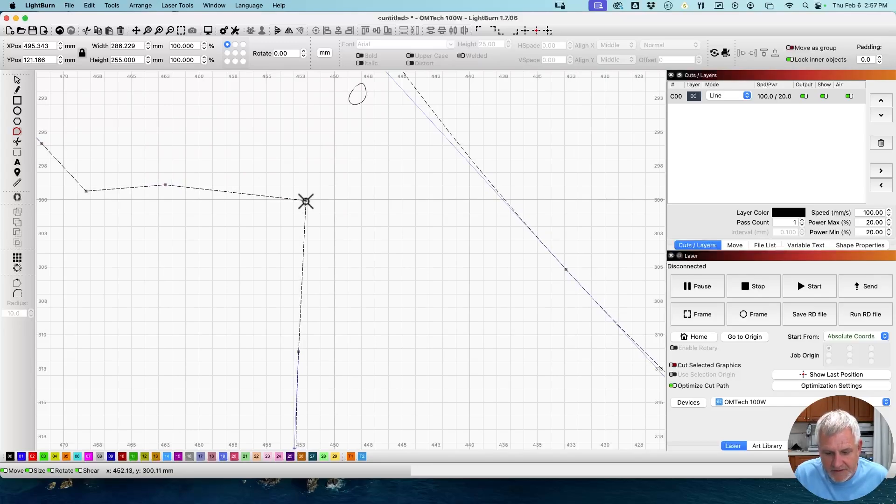
{"action": "key", "text": "Delete"}
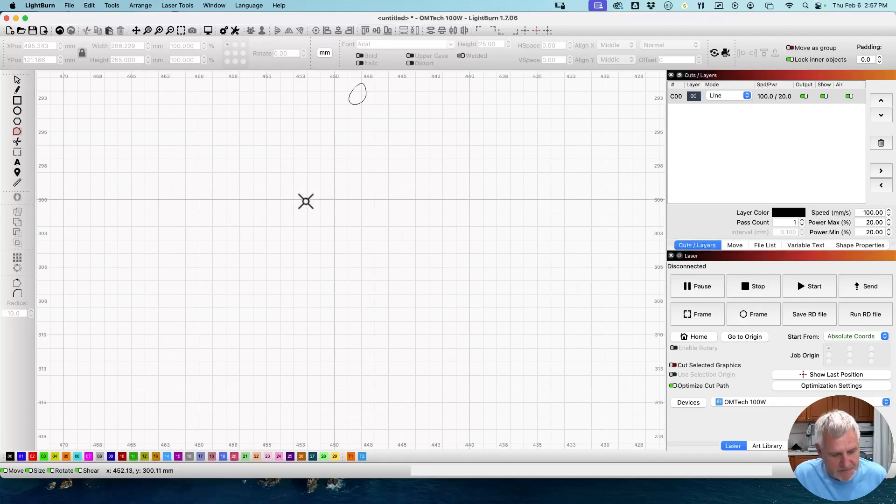
{"action": "key", "text": "super+z"}
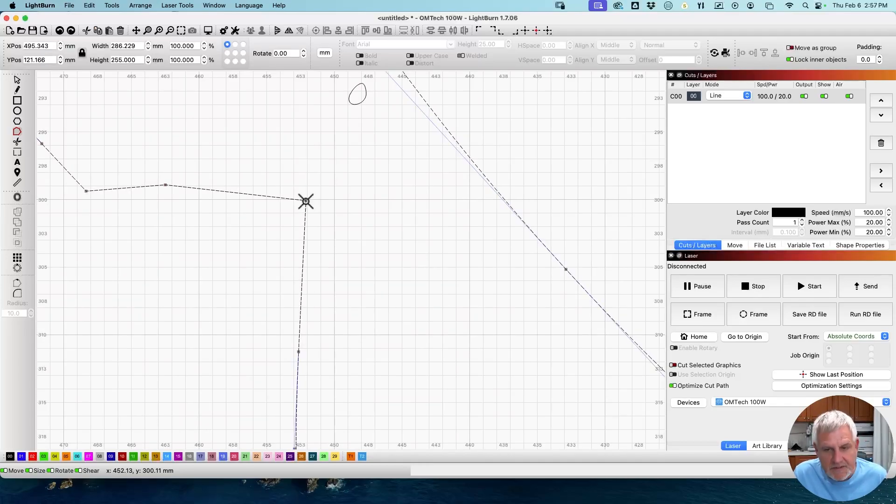
{"action": "key", "text": "d"}
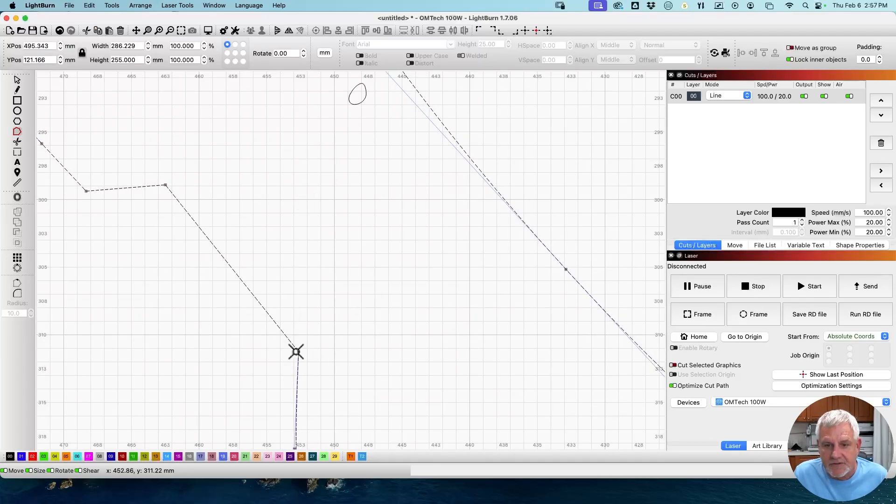
{"action": "key", "text": "d"}
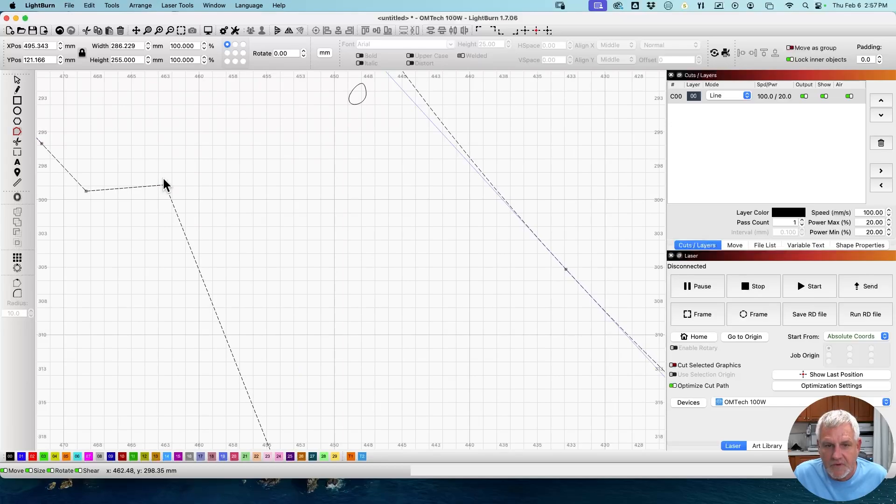
{"action": "key", "text": "d"}
Step: Delete the upper curved segment of the small round shape inside the lower-left crust, leaving its outline open
{"action": "scroll", "coordinate": [173, 257], "scroll_direction": "down", "scroll_amount": 2}
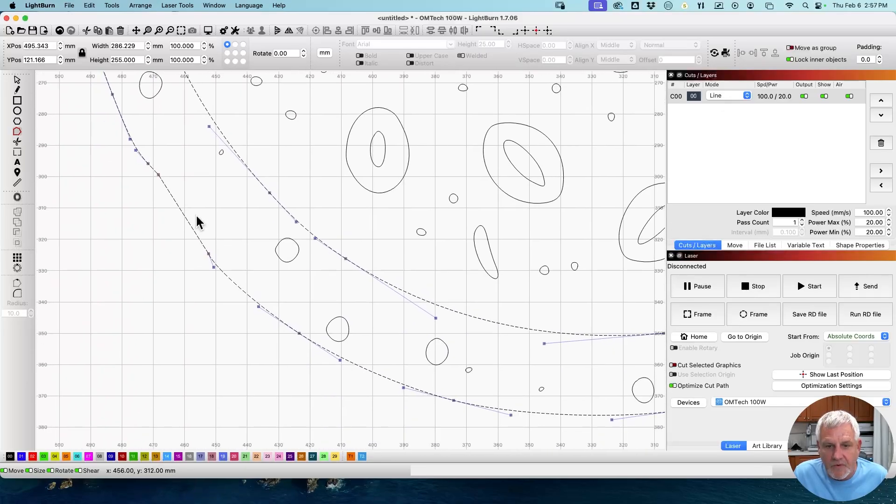
{"action": "left_click", "coordinate": [285, 238]}
{"action": "scroll", "coordinate": [286, 247], "scroll_direction": "up", "scroll_amount": 4}
{"action": "scroll", "coordinate": [286, 246], "scroll_direction": "up", "scroll_amount": 1}
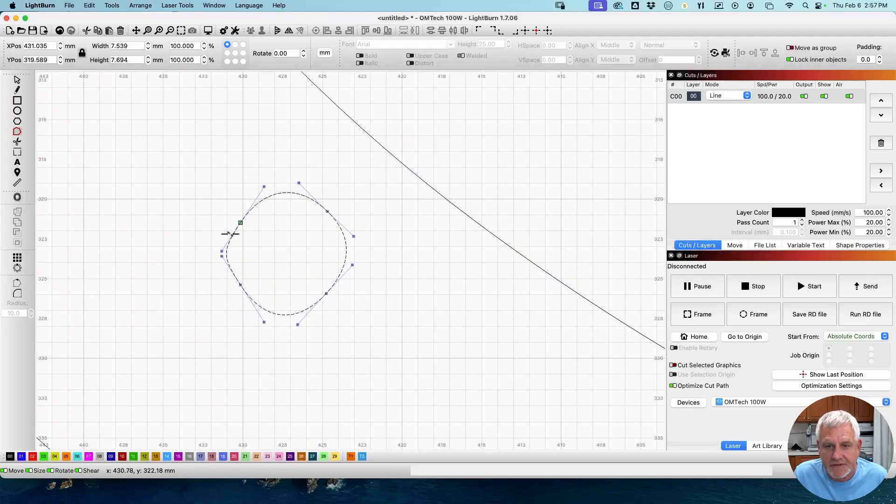
{"action": "key", "text": "d"}
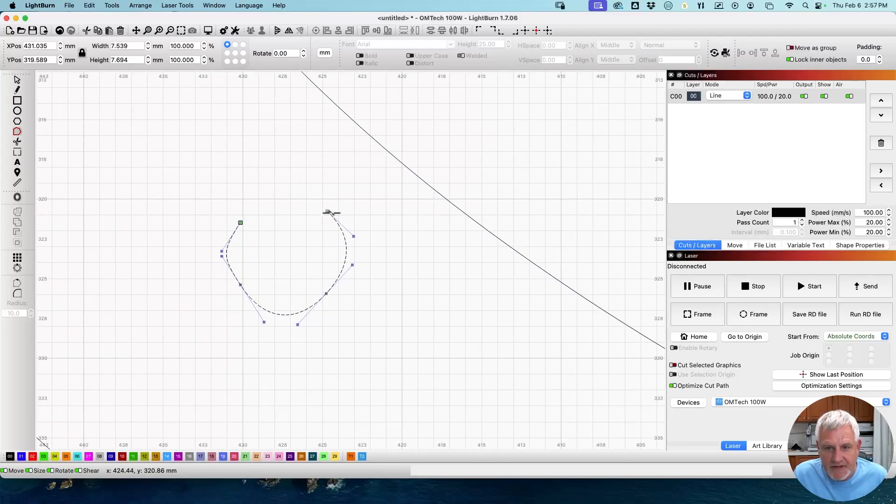
Step: Insert a node on the right side of the nearby olive's outer oval, pull it outward and adjust its upper handle
{"action": "scroll", "coordinate": [236, 184], "scroll_direction": "down", "scroll_amount": 4}
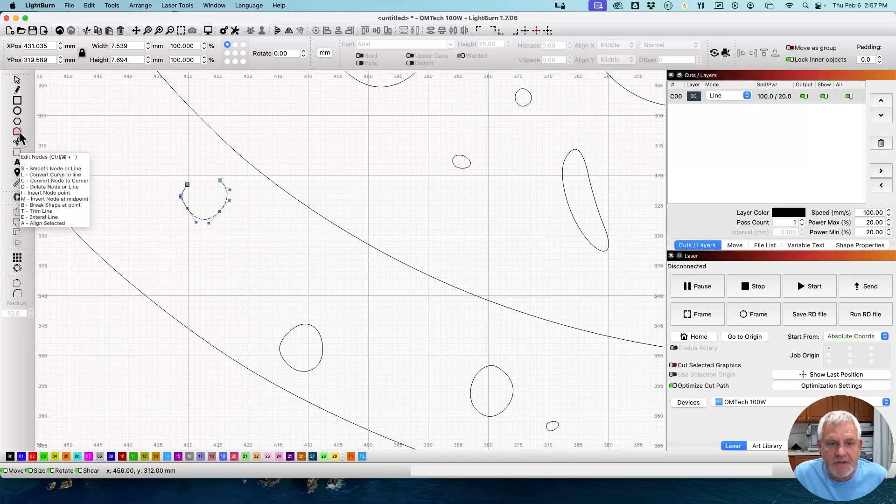
{"action": "scroll", "coordinate": [323, 172], "scroll_direction": "down", "scroll_amount": 5}
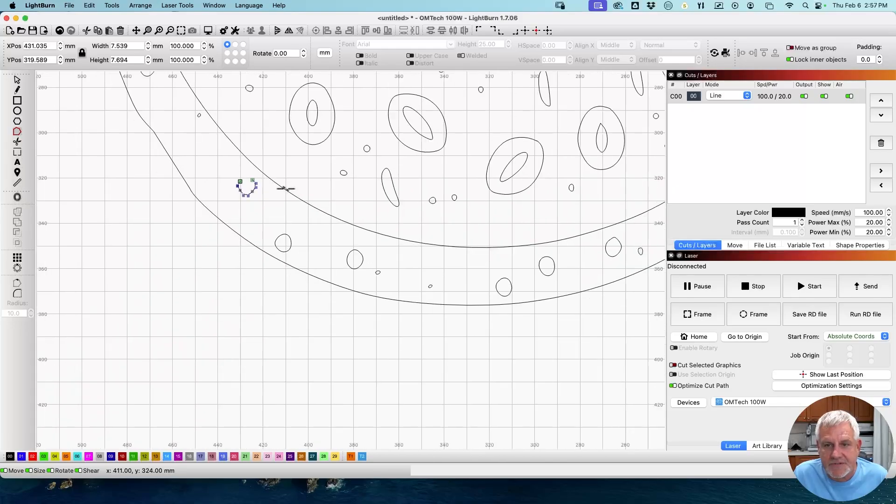
{"action": "left_click", "coordinate": [300, 142]}
{"action": "scroll", "coordinate": [300, 147], "scroll_direction": "up", "scroll_amount": 6}
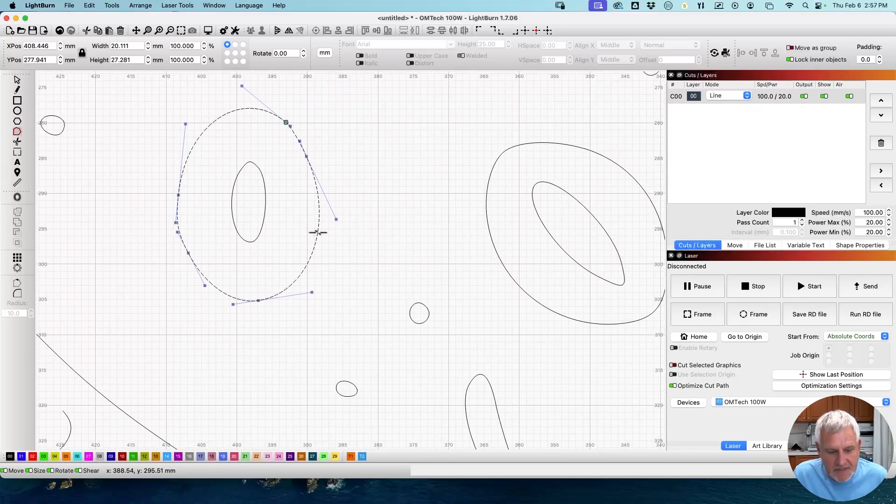
{"action": "key", "text": "i"}
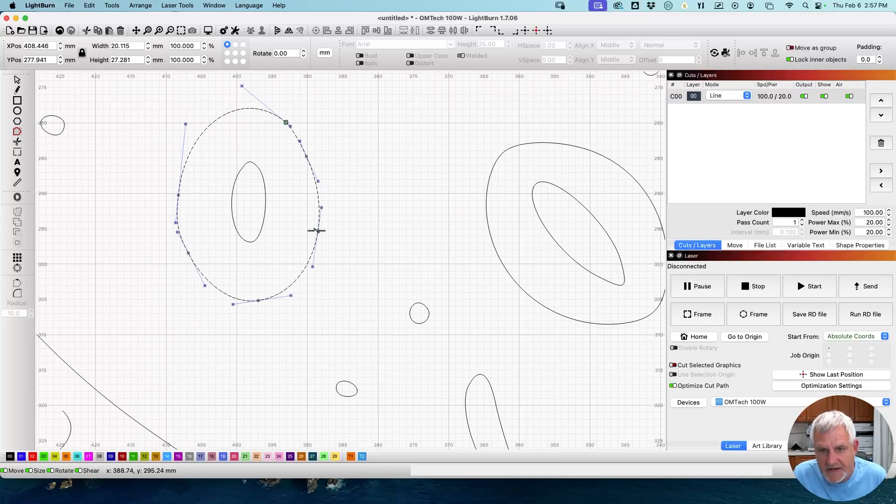
{"action": "left_click_drag", "start_coordinate": [317, 231], "coordinate": [381, 263]}
{"action": "left_click_drag", "start_coordinate": [350, 211], "coordinate": [372, 203]}
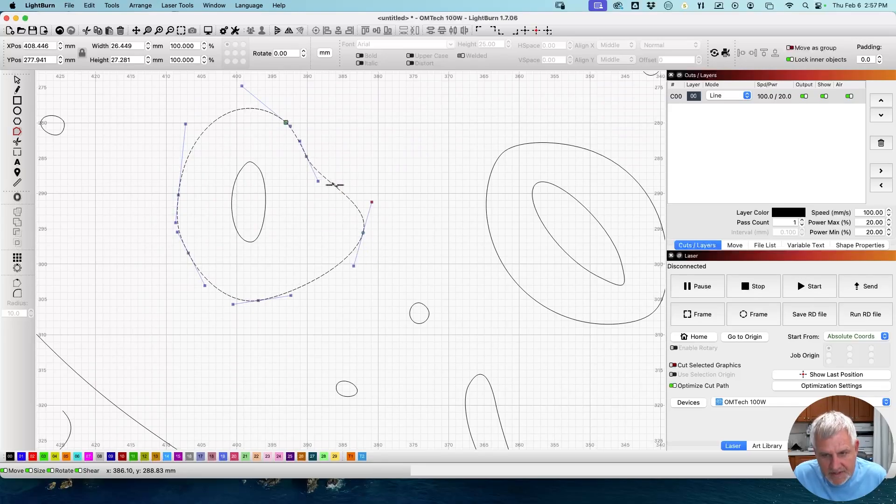
Step: Insert another node on the upper edge of the oval's bulge, reshape around it, and swing the bottom node's handle inward
{"action": "key", "text": "i"}
{"action": "mouse_move", "coordinate": [336, 186]}
{"action": "left_mouse_down"}
{"action": "mouse_move", "coordinate": [356, 177]}
{"action": "mouse_move", "coordinate": [360, 201]}
{"action": "mouse_move", "coordinate": [344, 200]}
{"action": "left_mouse_up"}
{"action": "left_click_drag", "start_coordinate": [292, 295], "coordinate": [284, 327]}
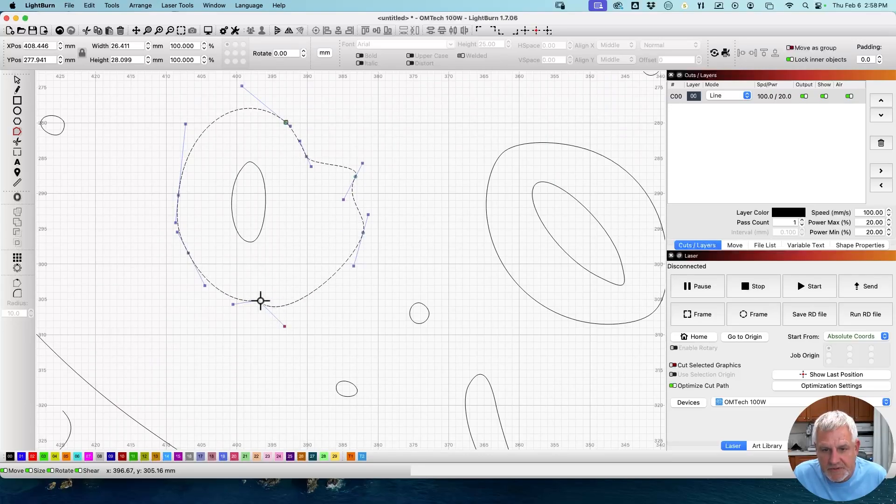
{"action": "left_click_drag", "start_coordinate": [258, 300], "coordinate": [288, 264]}
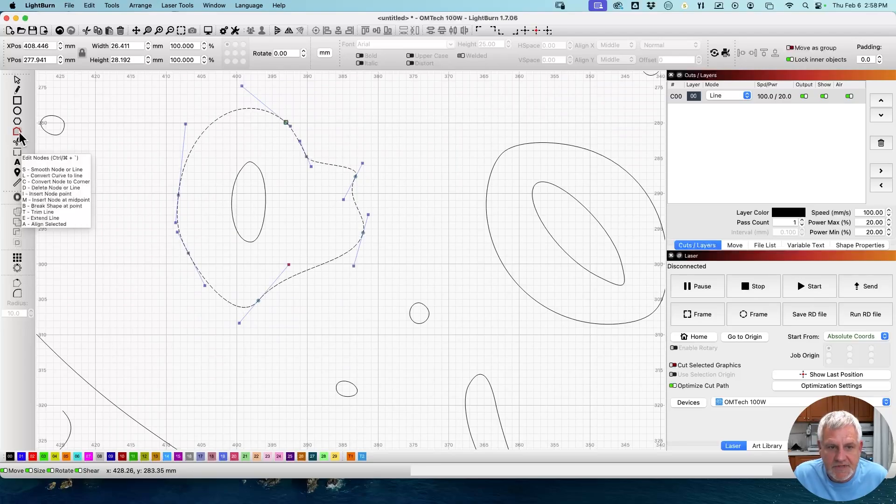
Step: Insert midpoint nodes along the reshaped rectangle's left edge and move them inward and outward to form a zigzag
{"action": "scroll", "coordinate": [309, 247], "scroll_direction": "down", "scroll_amount": 2}
{"action": "scroll", "coordinate": [309, 248], "scroll_direction": "down", "scroll_amount": 5}
{"action": "scroll", "coordinate": [317, 214], "scroll_direction": "up", "scroll_amount": 8}
{"action": "left_click_drag", "start_coordinate": [227, 147], "coordinate": [275, 312]}
{"action": "scroll", "coordinate": [209, 248], "scroll_direction": "up", "scroll_amount": 5}
{"action": "left_click", "coordinate": [200, 311]}
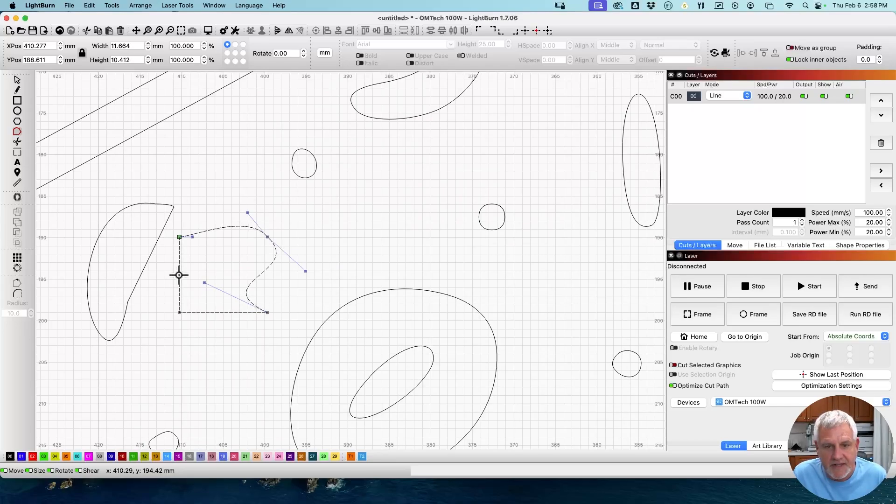
{"action": "key", "text": "m"}
{"action": "key", "text": "m"}
{"action": "left_click_drag", "start_coordinate": [180, 295], "coordinate": [200, 295]}
{"action": "left_click_drag", "start_coordinate": [179, 255], "coordinate": [189, 258]}
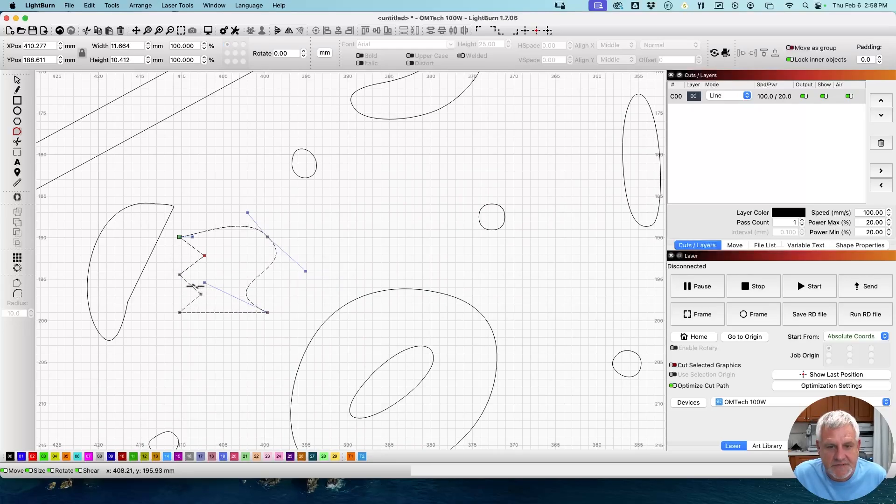
{"action": "left_click_drag", "start_coordinate": [180, 275], "coordinate": [162, 275]}
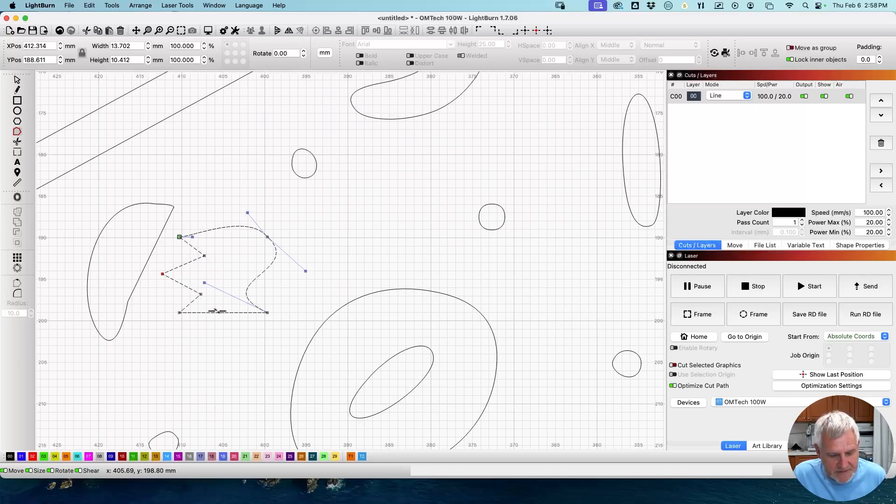
Step: Insert three midpoint nodes on the rectangle's bottom edge and move them alternately down and up to form a zigzag
{"action": "key", "text": "m"}
{"action": "key", "text": "m"}
{"action": "key", "text": "m"}
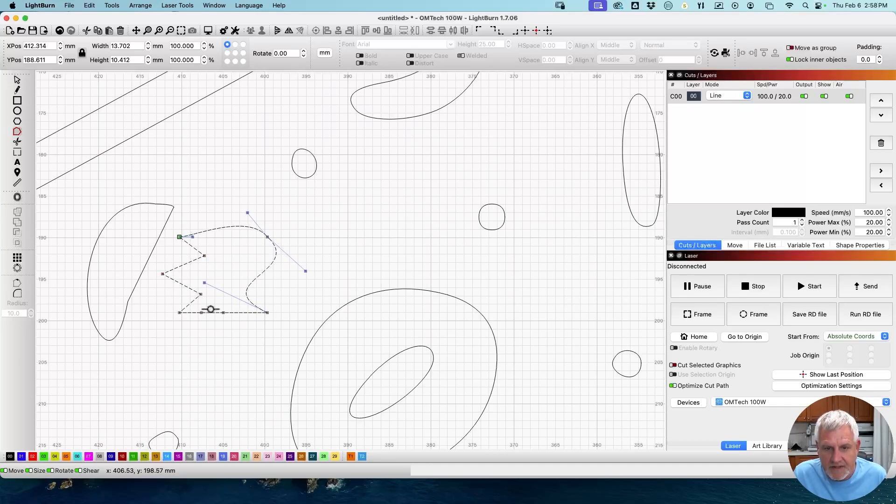
{"action": "left_click_drag", "start_coordinate": [223, 313], "coordinate": [199, 329]}
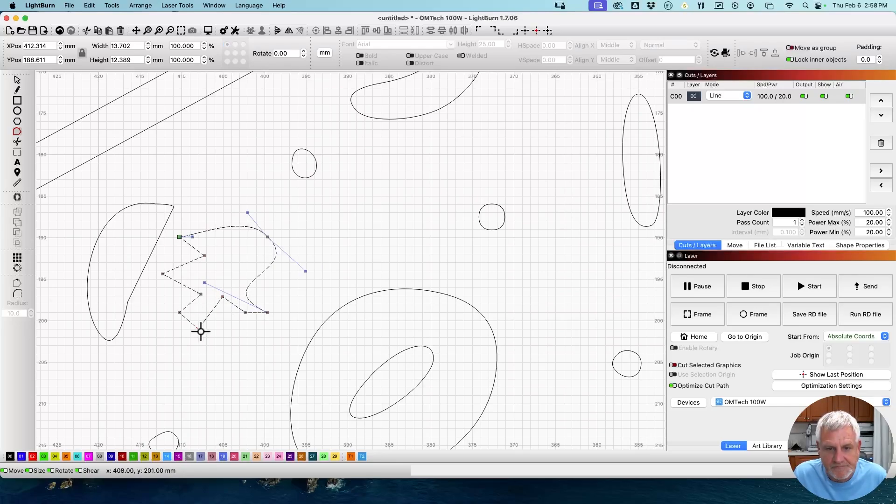
{"action": "left_click_drag", "start_coordinate": [245, 312], "coordinate": [251, 338]}
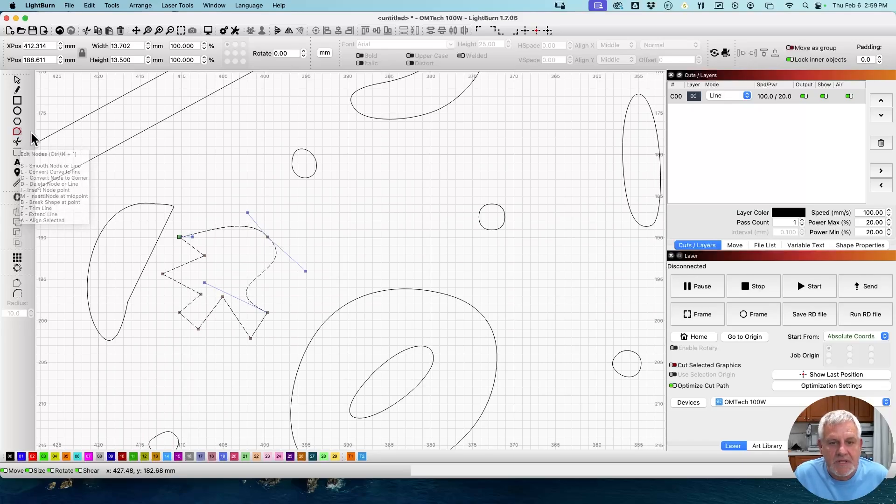
Step: Break the rectangle's path at its lowest zigzag node and pull the two open ends apart
{"action": "scroll", "coordinate": [311, 228], "scroll_direction": "down", "scroll_amount": 5}
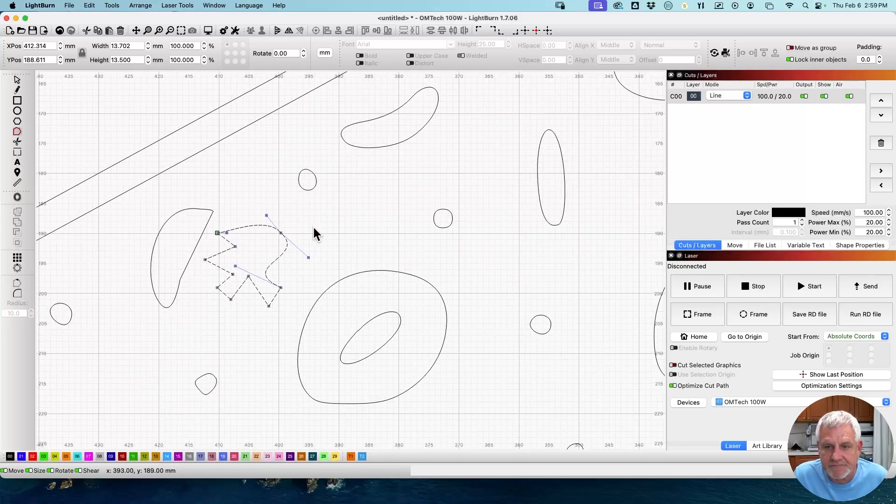
{"action": "scroll", "coordinate": [285, 282], "scroll_direction": "up", "scroll_amount": 5}
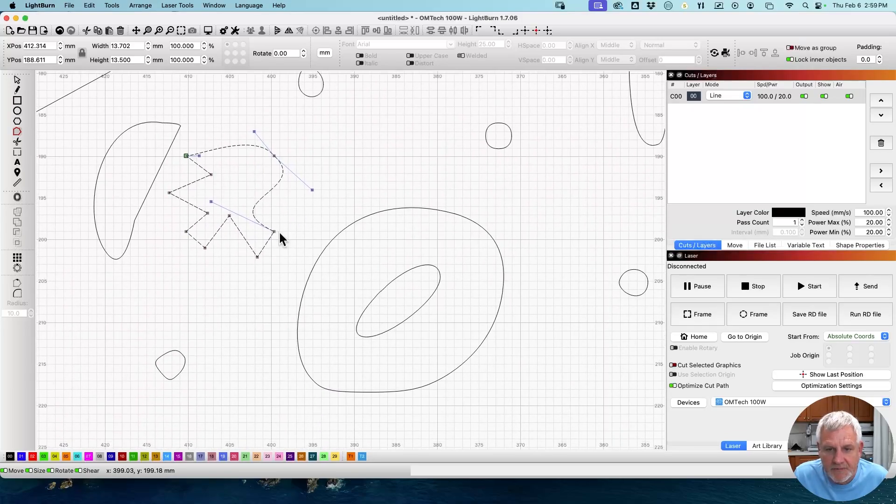
{"action": "left_click", "coordinate": [257, 258]}
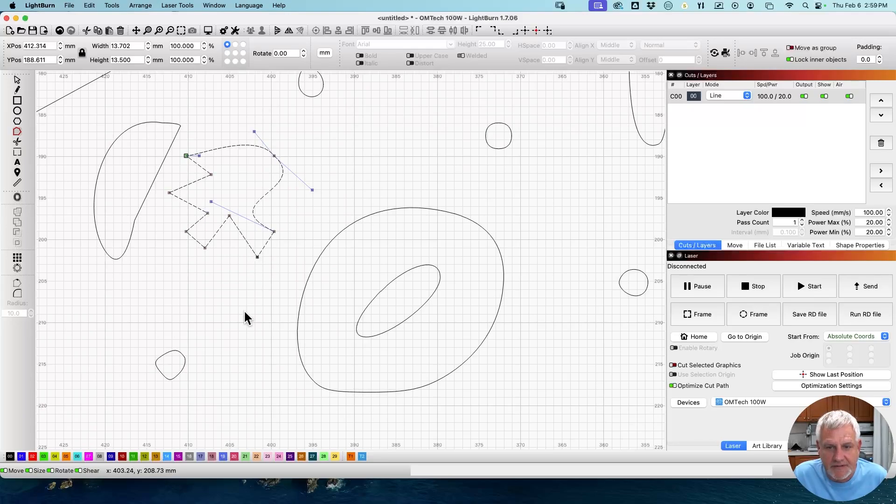
{"action": "left_click_drag", "start_coordinate": [257, 258], "coordinate": [239, 267]}
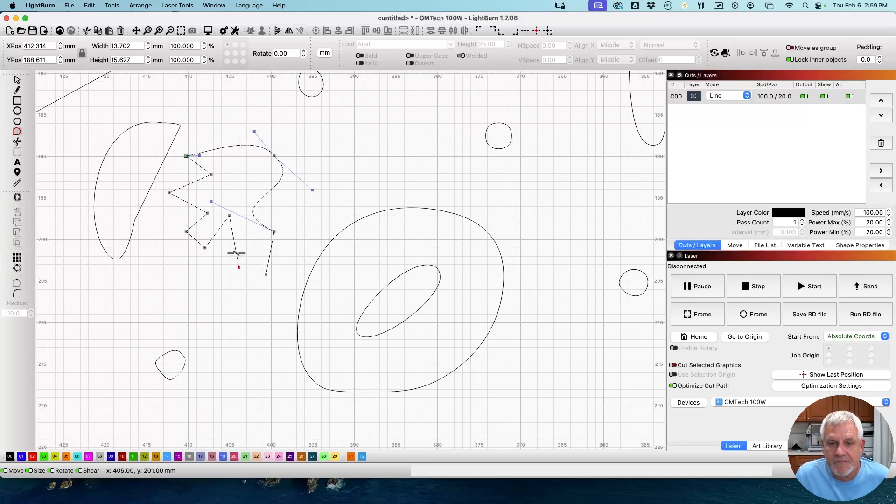
Step: Rejoin the zigzag path's two open ends into one bottom node and shift the joined node slightly down and left
{"action": "left_click_drag", "start_coordinate": [239, 267], "coordinate": [247, 243]}
{"action": "left_click_drag", "start_coordinate": [265, 274], "coordinate": [264, 232]}
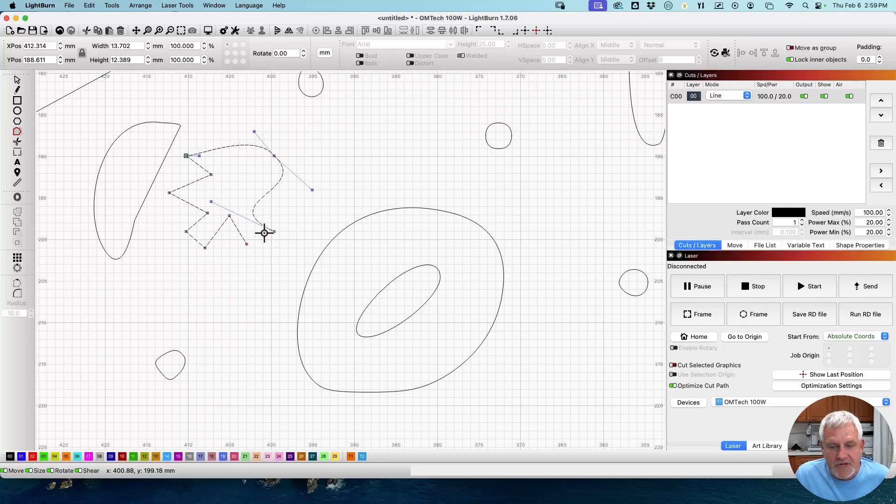
{"action": "left_click_drag", "start_coordinate": [263, 232], "coordinate": [246, 245]}
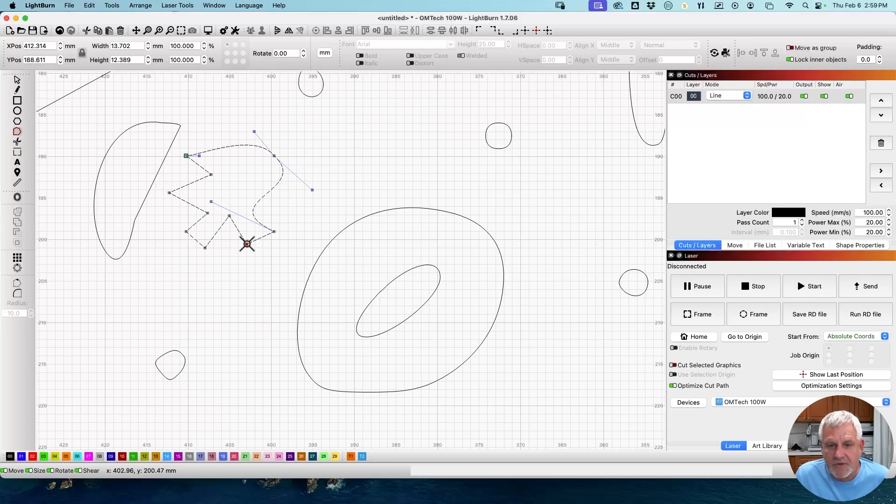
{"action": "mouse_move", "coordinate": [247, 245]}
{"action": "left_mouse_down"}
{"action": "mouse_move", "coordinate": [252, 255]}
{"action": "mouse_move", "coordinate": [246, 244]}
{"action": "left_mouse_up"}
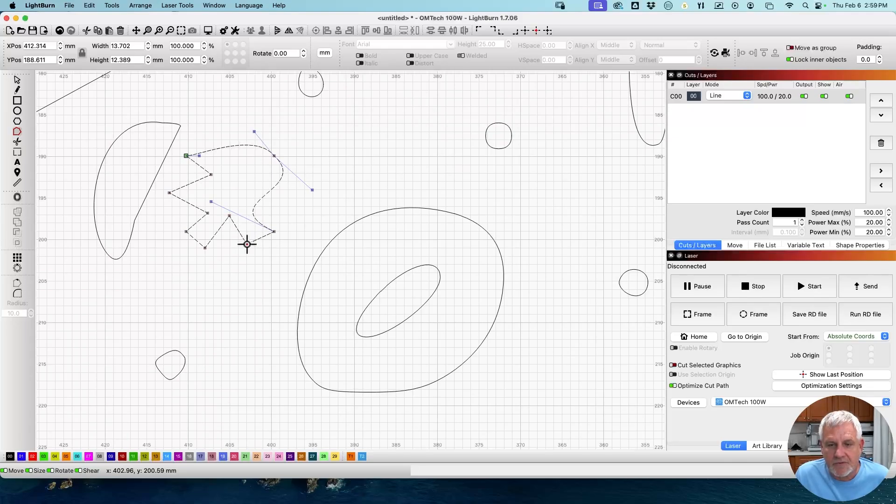
{"action": "scroll", "coordinate": [251, 244], "scroll_direction": "up", "scroll_amount": 3}
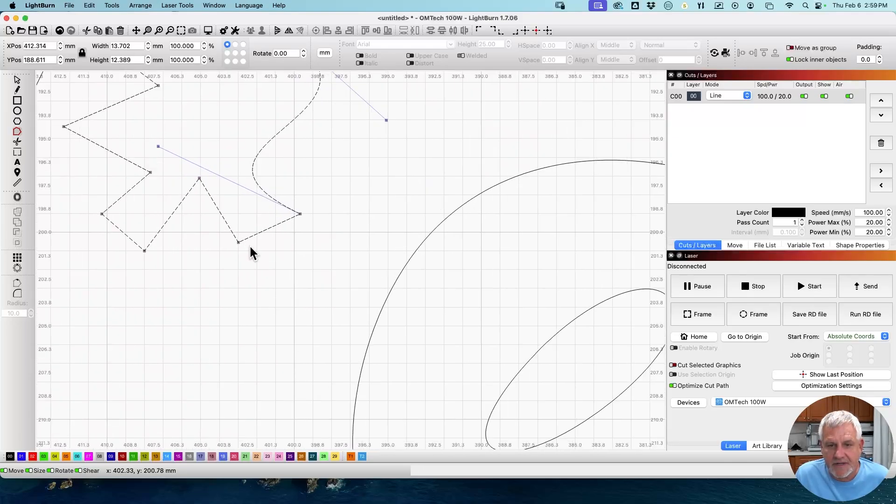
{"action": "mouse_move", "coordinate": [238, 242]}
{"action": "left_mouse_down"}
{"action": "mouse_move", "coordinate": [244, 260]}
{"action": "mouse_move", "coordinate": [220, 206]}
{"action": "mouse_move", "coordinate": [231, 249]}
{"action": "left_mouse_up"}
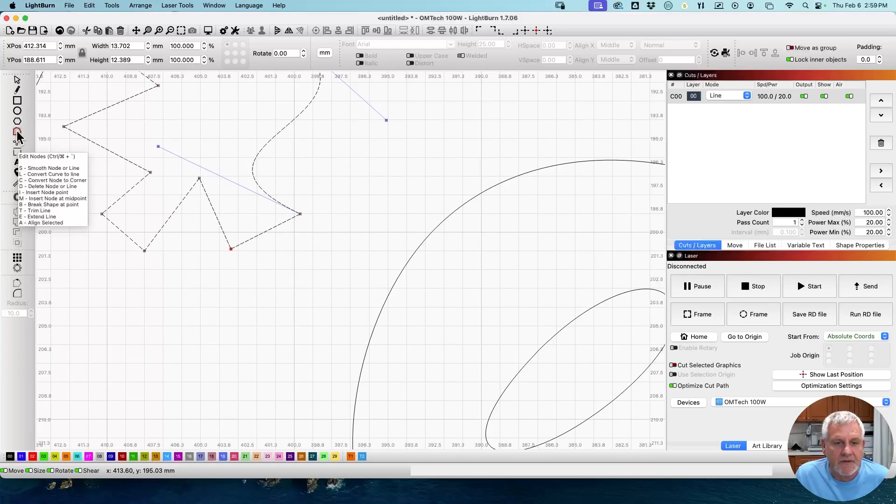
Step: Stretch the inner ellipse of the topping beside the zigzag shape past its outer outline and trim the part outside
{"action": "scroll", "coordinate": [233, 260], "scroll_direction": "down", "scroll_amount": 6}
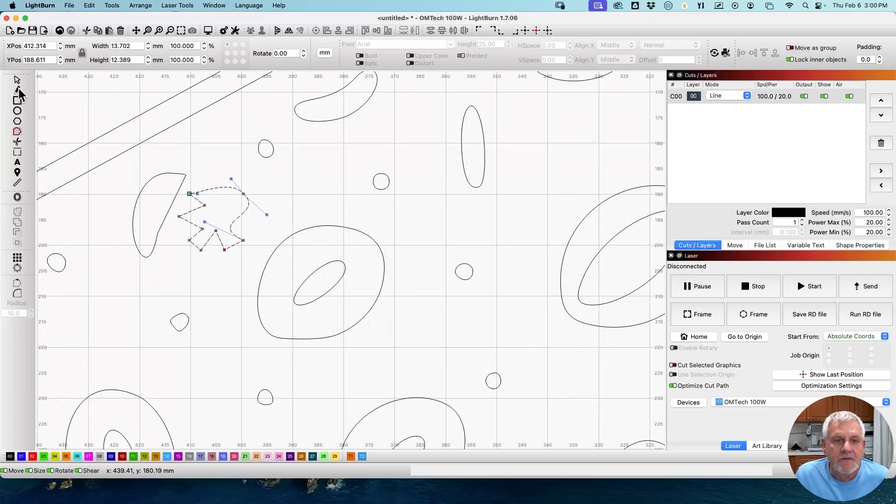
{"action": "left_click", "coordinate": [336, 283]}
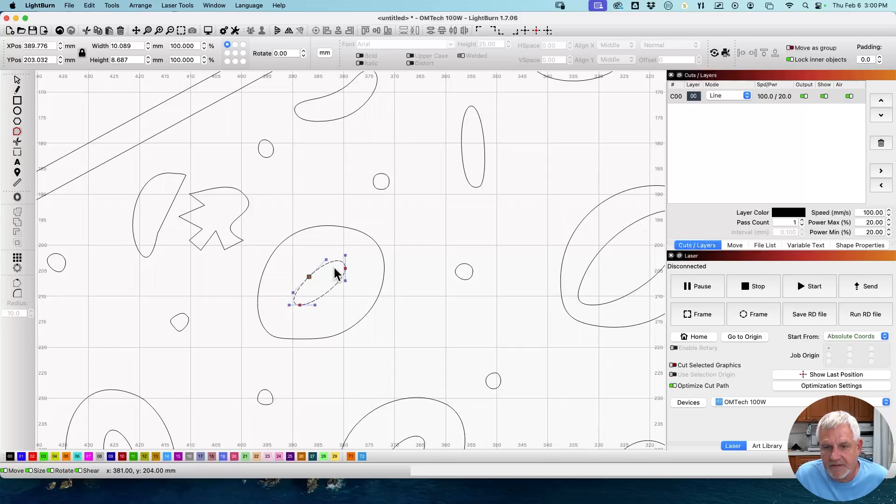
{"action": "left_click_drag", "start_coordinate": [338, 261], "coordinate": [375, 205]}
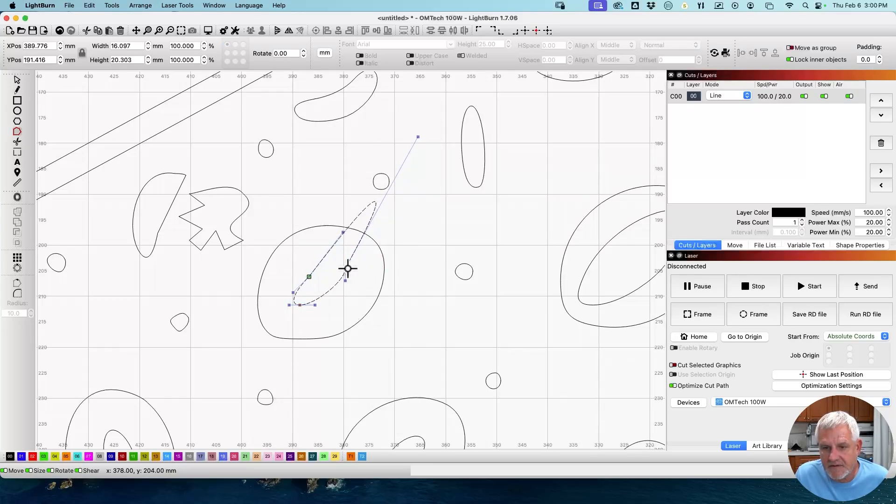
{"action": "left_click_drag", "start_coordinate": [347, 268], "coordinate": [410, 263]}
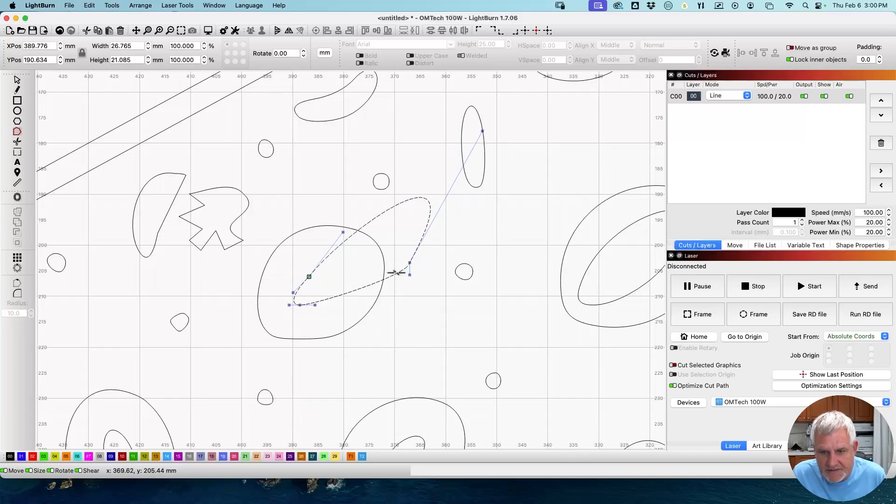
{"action": "key", "text": "super+z"}
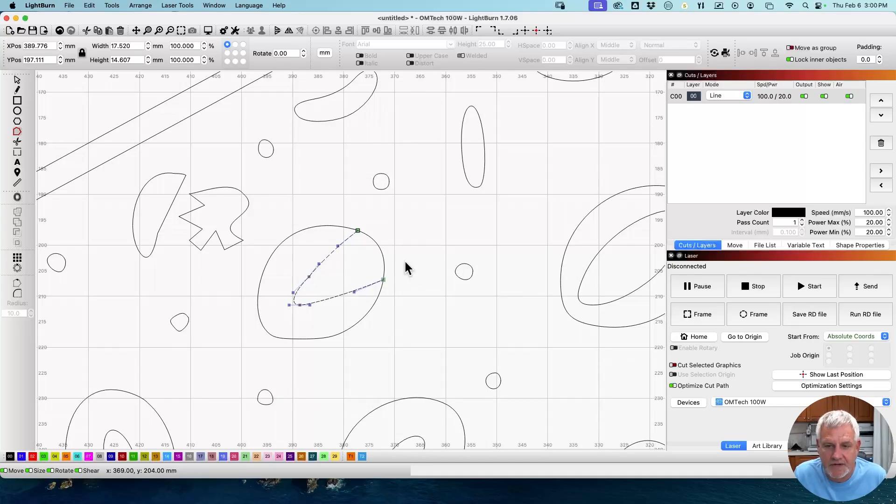
Step: Pull the next topping's inner ellipse leftward past its outer outline and trim the two protruding segments at that outline
{"action": "left_click", "coordinate": [594, 261]}
{"action": "left_click_drag", "start_coordinate": [584, 277], "coordinate": [515, 276]}
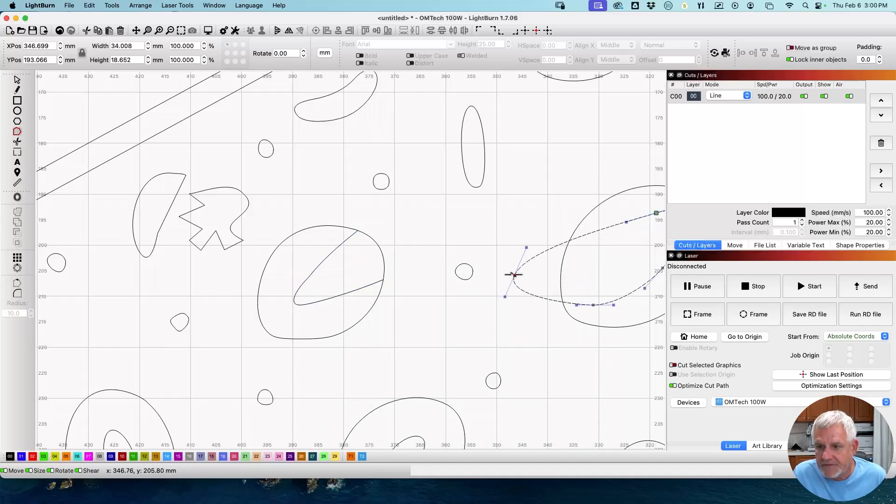
{"action": "key", "text": "d"}
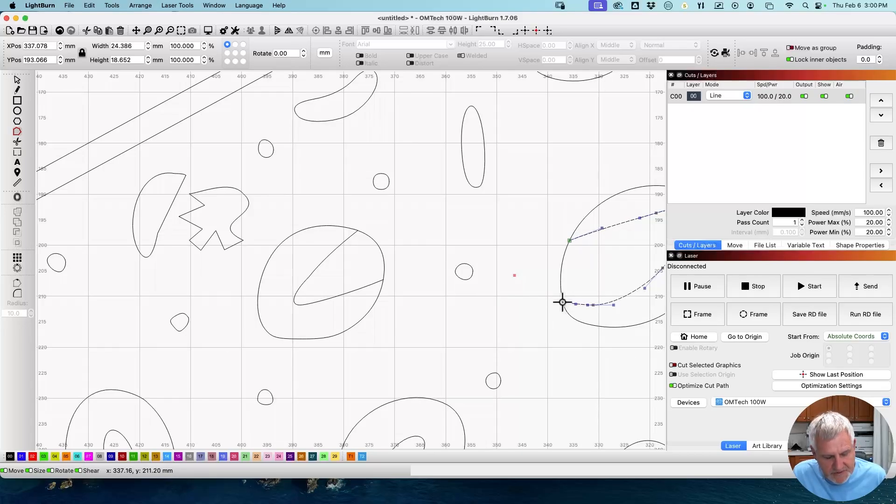
Step: Extend both trimmed ends of that inner path leftward until they meet, and pull the overshooting end back to the junction
{"action": "key", "text": "e"}
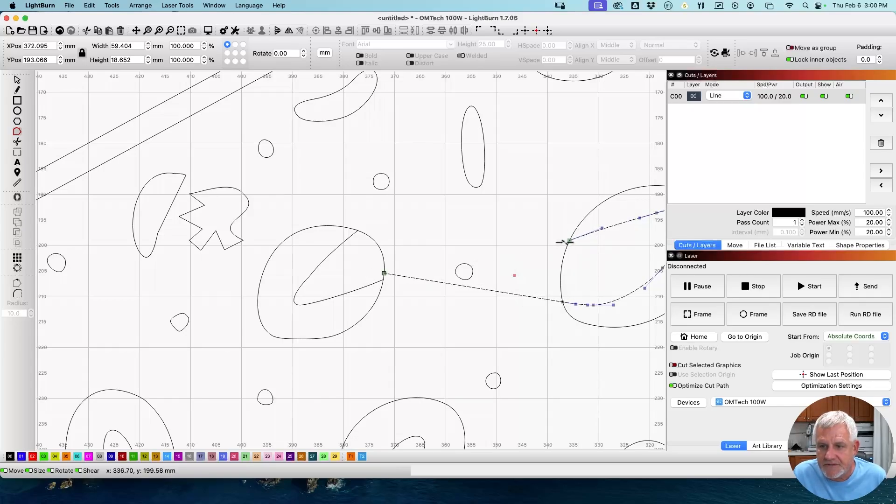
{"action": "key", "text": "e"}
{"action": "mouse_move", "coordinate": [456, 284]}
{"action": "left_mouse_down"}
{"action": "mouse_move", "coordinate": [455, 272]}
{"action": "mouse_move", "coordinate": [456, 285]}
{"action": "left_mouse_up"}
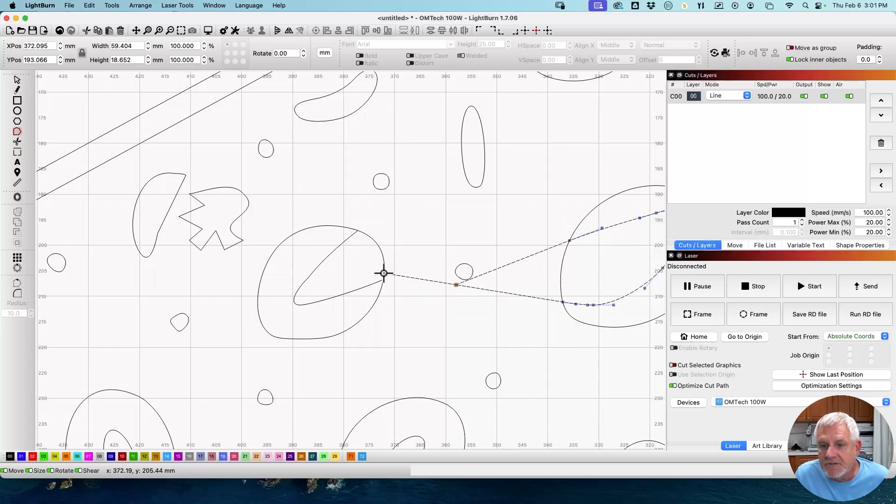
{"action": "left_click_drag", "start_coordinate": [384, 273], "coordinate": [463, 279]}
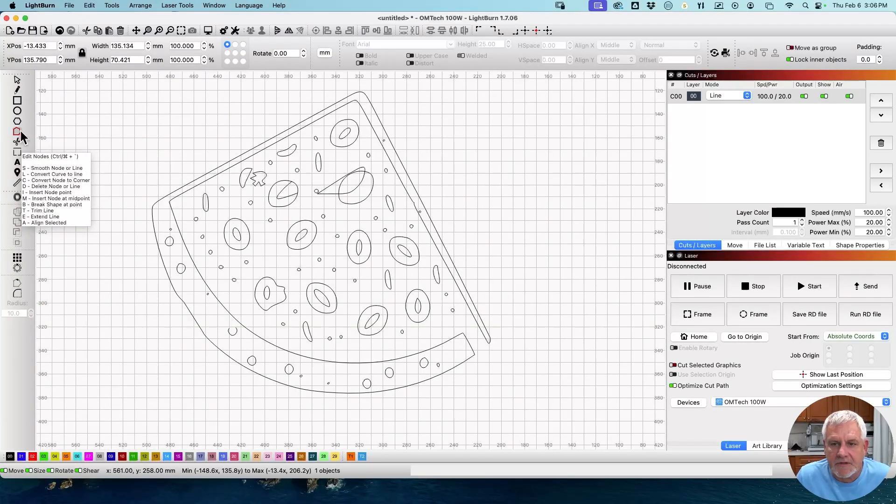
Step: Align the extended inner path by its upper and lower straight lines in turn, moving its pointed outer node between alignments
{"action": "left_click", "coordinate": [333, 184]}
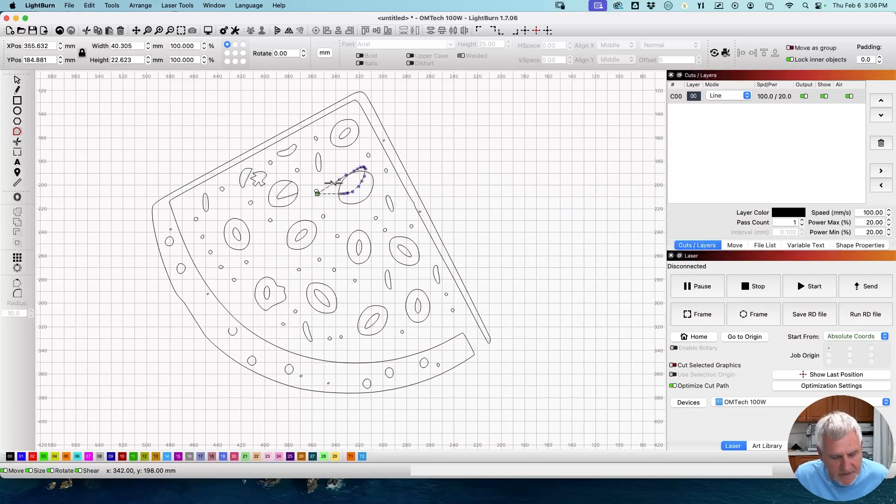
{"action": "left_click_drag", "start_coordinate": [332, 183], "coordinate": [334, 183]}
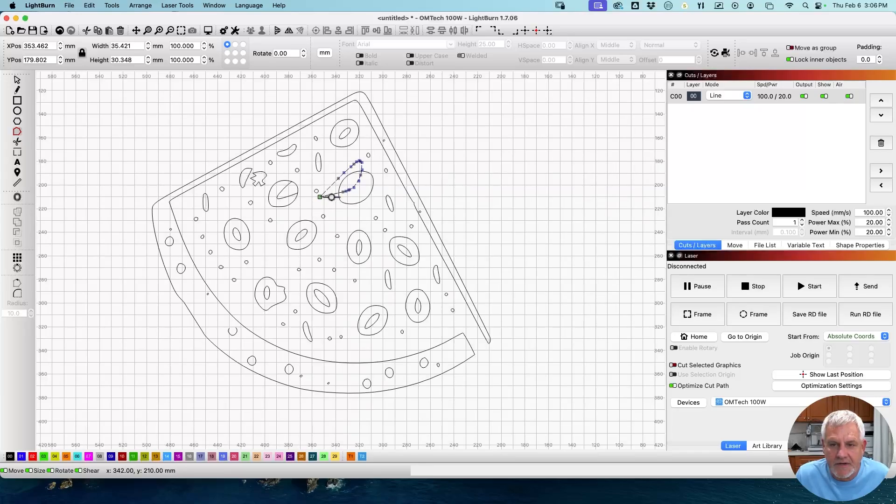
{"action": "left_click_drag", "start_coordinate": [319, 197], "coordinate": [312, 178]}
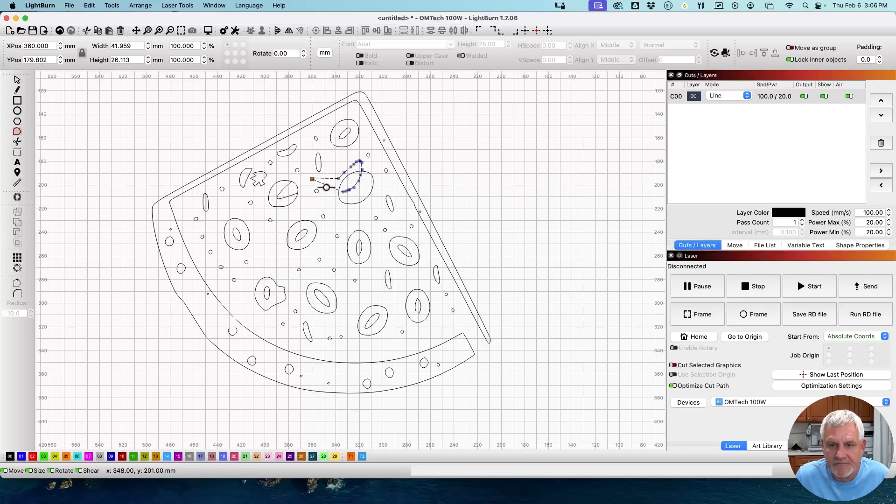
{"action": "key", "text": "a"}
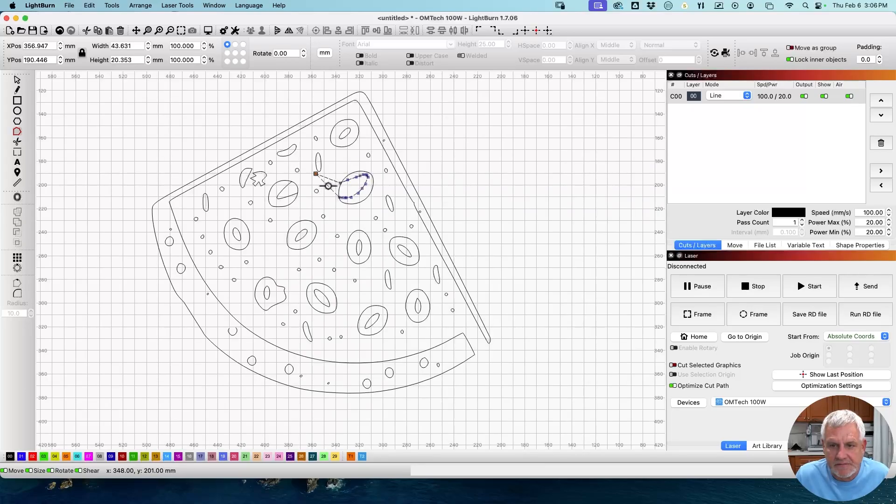
{"action": "key", "text": "a"}
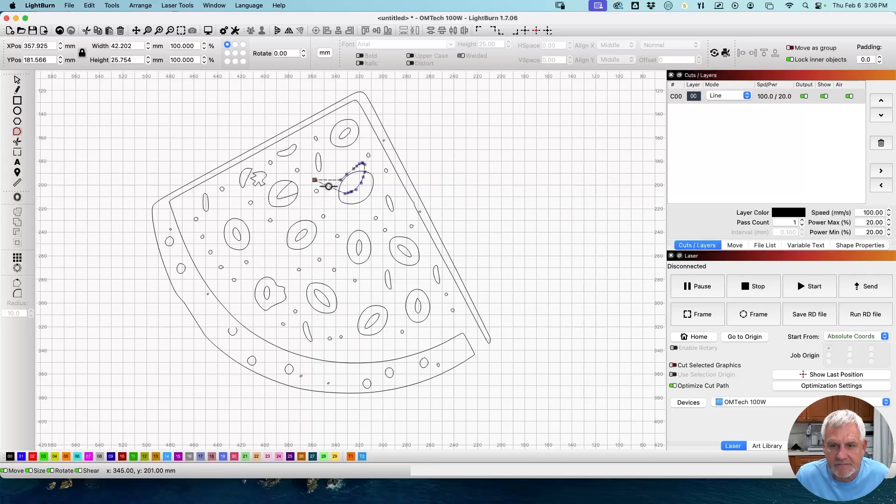
{"action": "left_click_drag", "start_coordinate": [315, 181], "coordinate": [316, 194]}
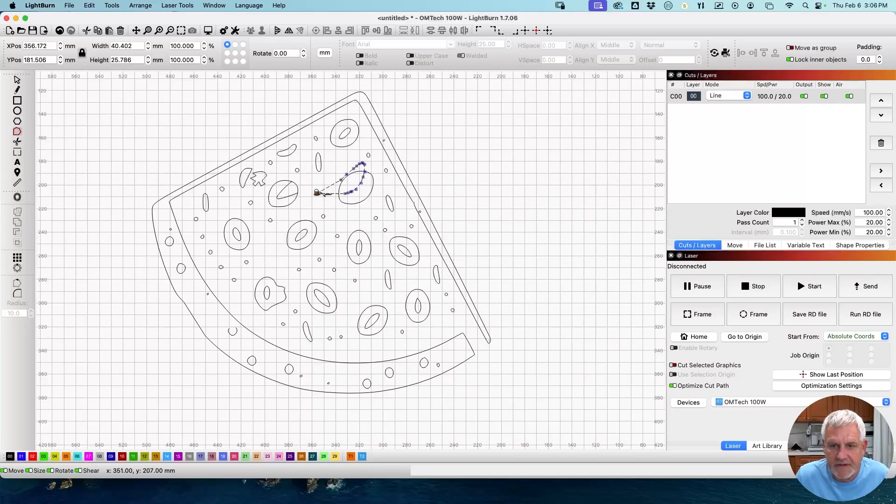
Step: Smooth the path's lower straight line into a curve, nudge the outer node, and align the path by its upper line
{"action": "key", "text": "s"}
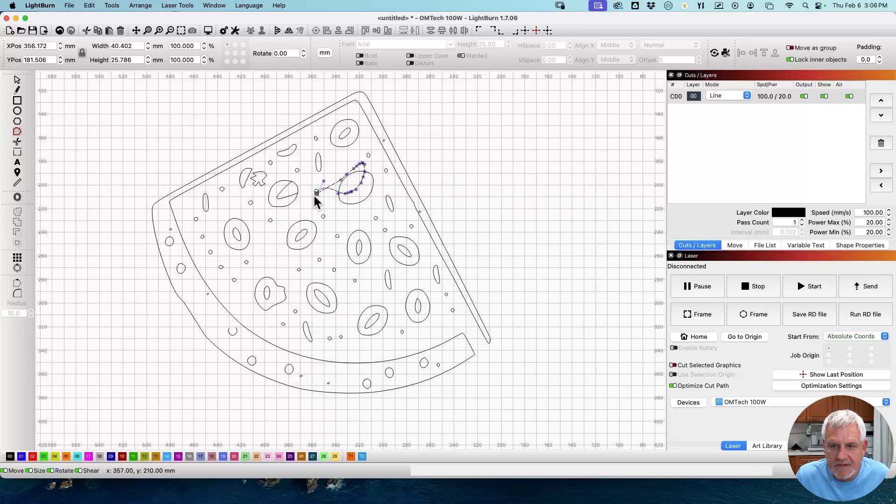
{"action": "left_click_drag", "start_coordinate": [317, 192], "coordinate": [315, 190]}
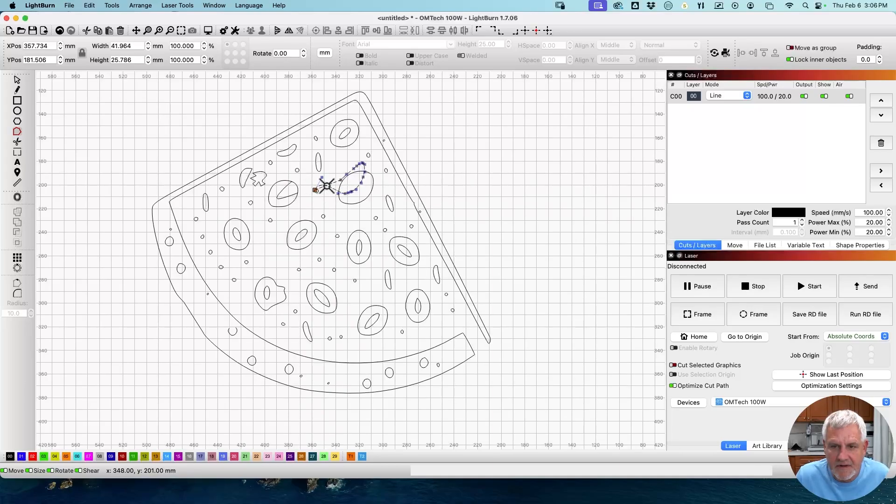
{"action": "key", "text": "a"}
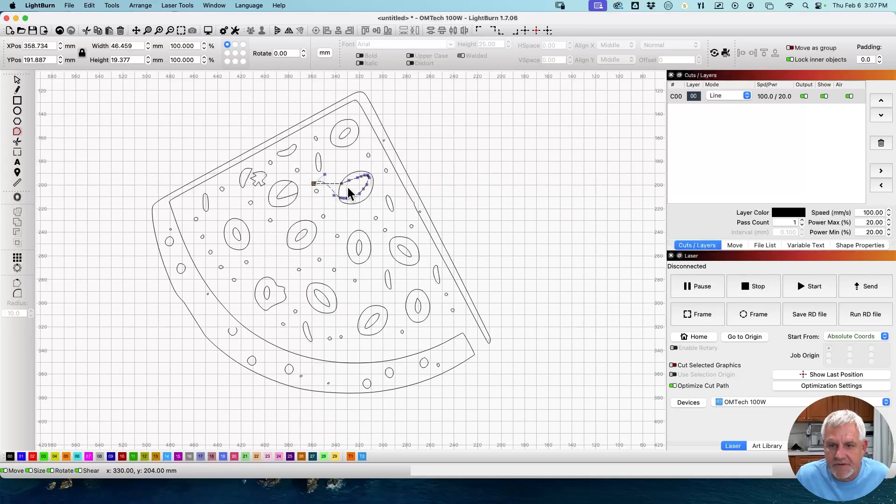
Step: Select the tilted rectangle outside the work area for node editing and align it by its lower long edge
{"action": "scroll", "coordinate": [394, 211], "scroll_direction": "down", "scroll_amount": 3}
{"action": "left_click_drag", "start_coordinate": [472, 192], "coordinate": [246, 197]}
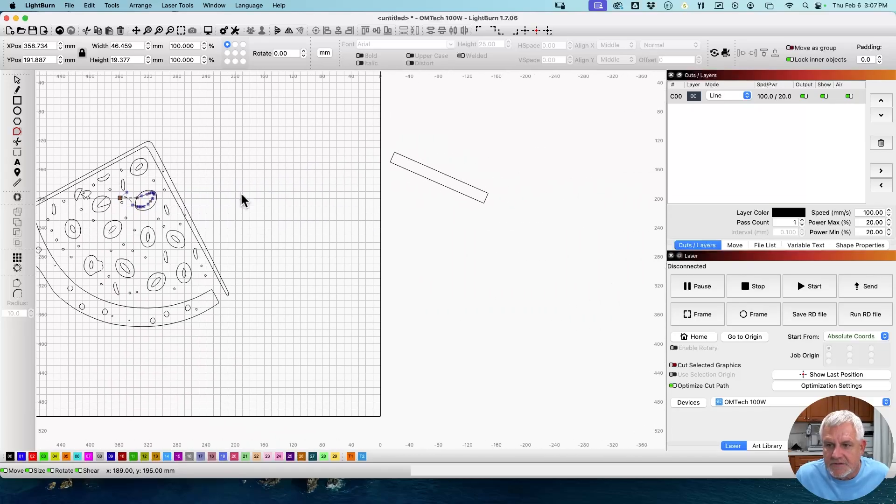
{"action": "left_click", "coordinate": [406, 169]}
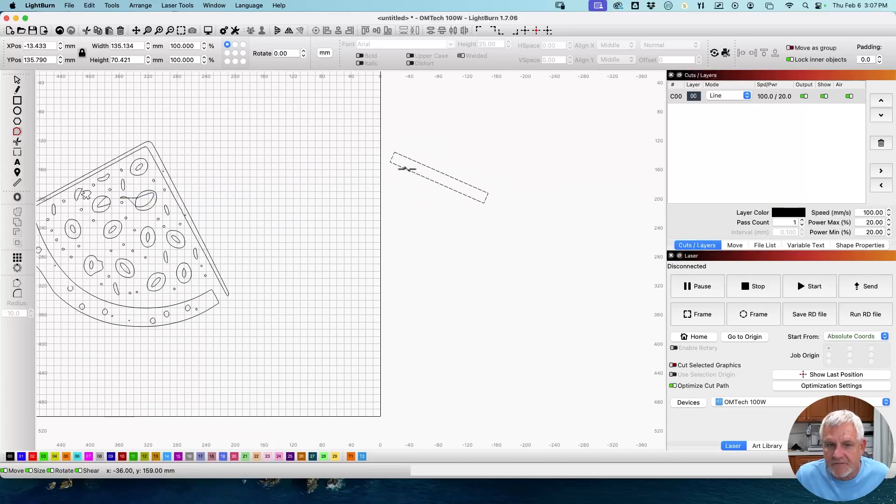
{"action": "key", "text": "a"}
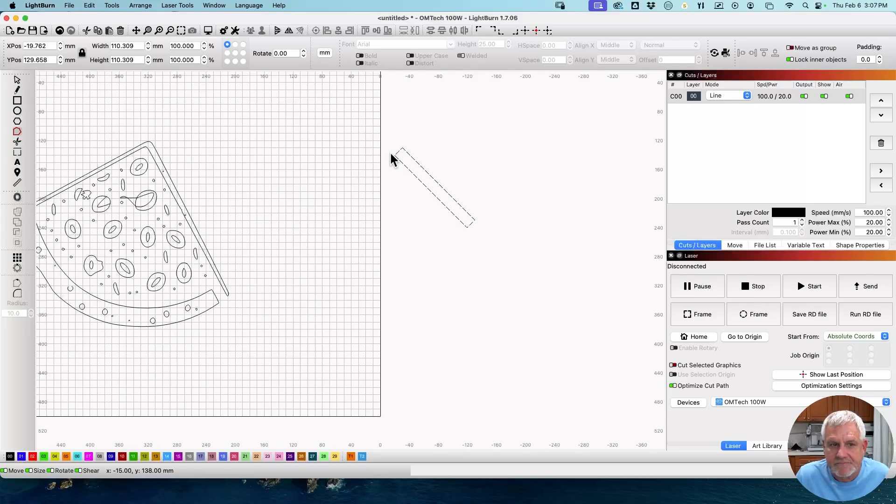
{"action": "left_click_drag", "start_coordinate": [474, 220], "coordinate": [443, 229]}
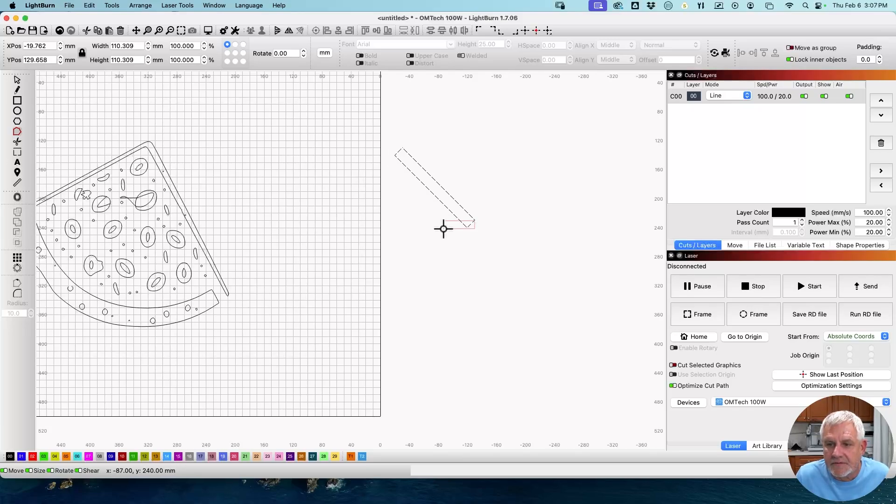
Step: Rotate the rectangle to a steep tilt and align it by its long edge so it stands vertical
{"action": "left_click", "coordinate": [17, 80]}
{"action": "left_click_drag", "start_coordinate": [481, 237], "coordinate": [456, 254]}
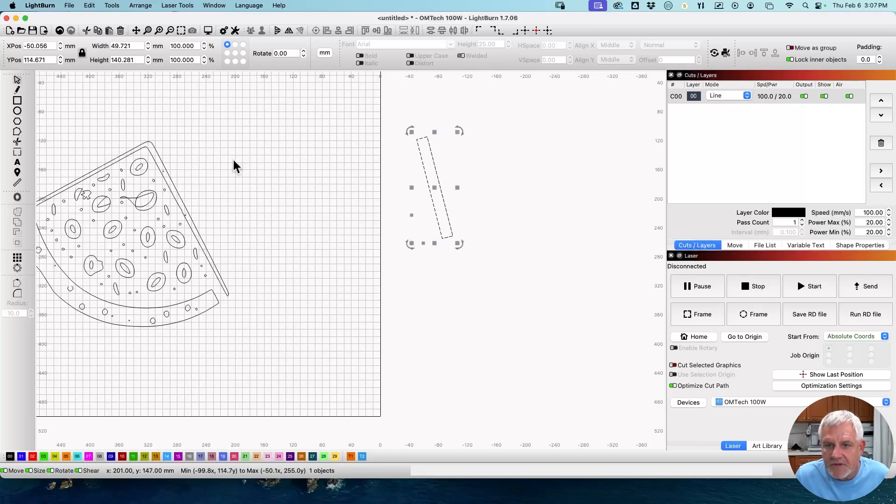
{"action": "left_click", "coordinate": [20, 132]}
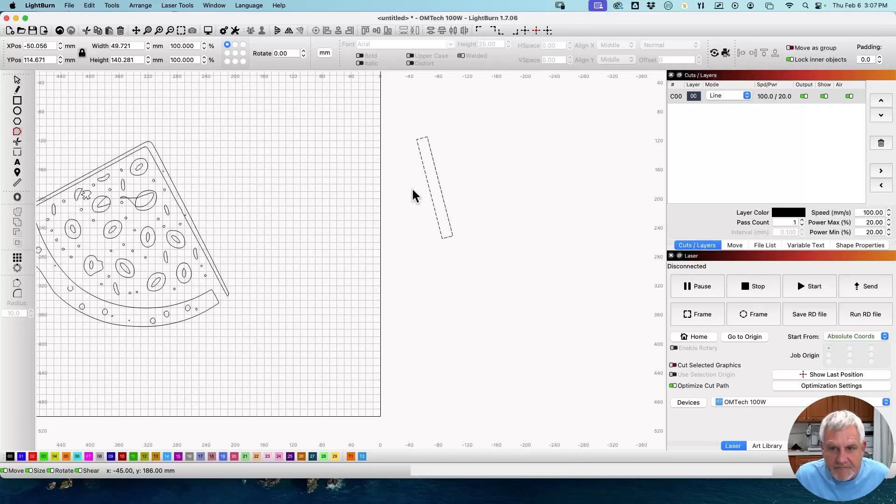
{"action": "key", "text": "a"}
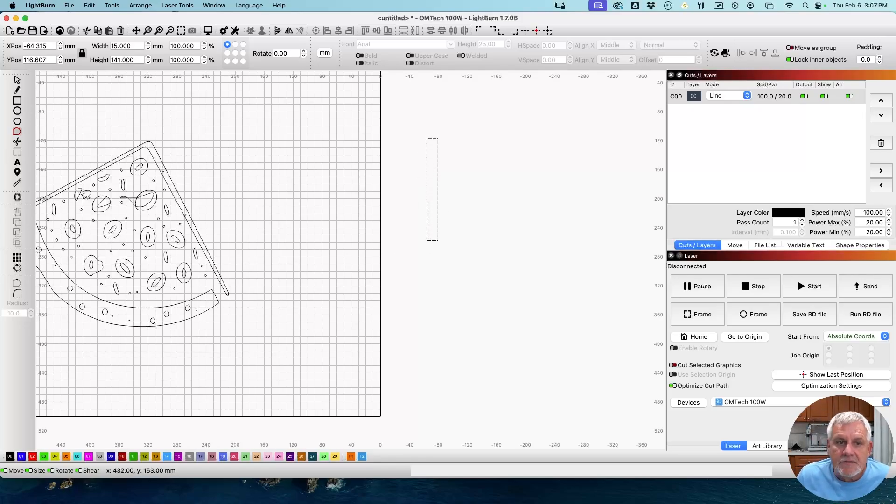
Step: Return to the selection tool, select the pizza slice's outline, and open it for node editing
{"action": "left_click", "coordinate": [18, 81]}
{"action": "scroll", "coordinate": [105, 170], "scroll_direction": "down", "scroll_amount": 2}
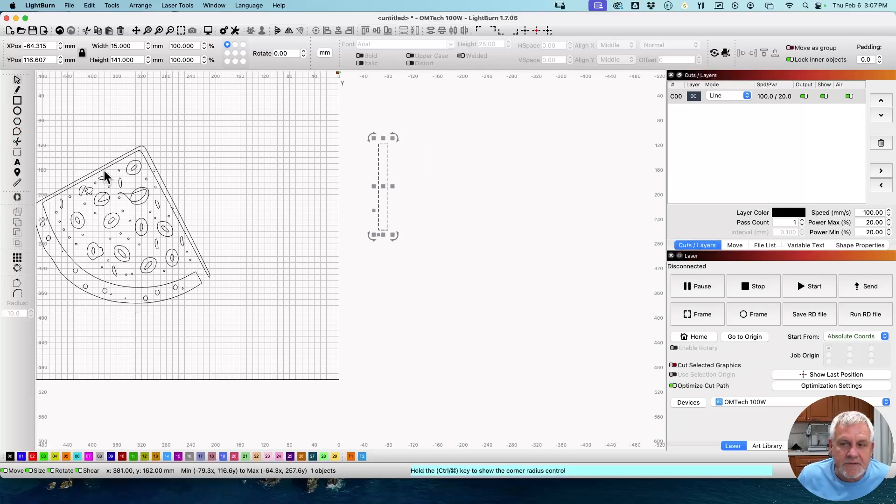
{"action": "scroll", "coordinate": [216, 194], "scroll_direction": "up", "scroll_amount": 5}
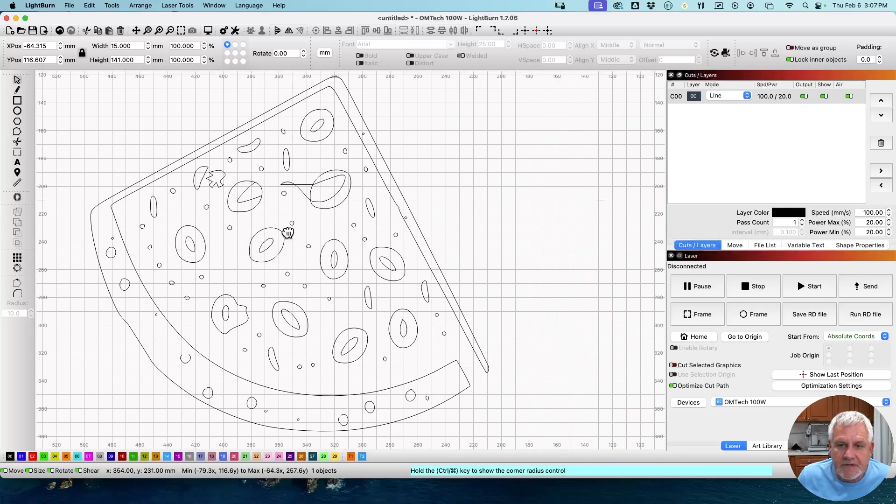
{"action": "left_click_drag", "start_coordinate": [302, 254], "coordinate": [316, 265]}
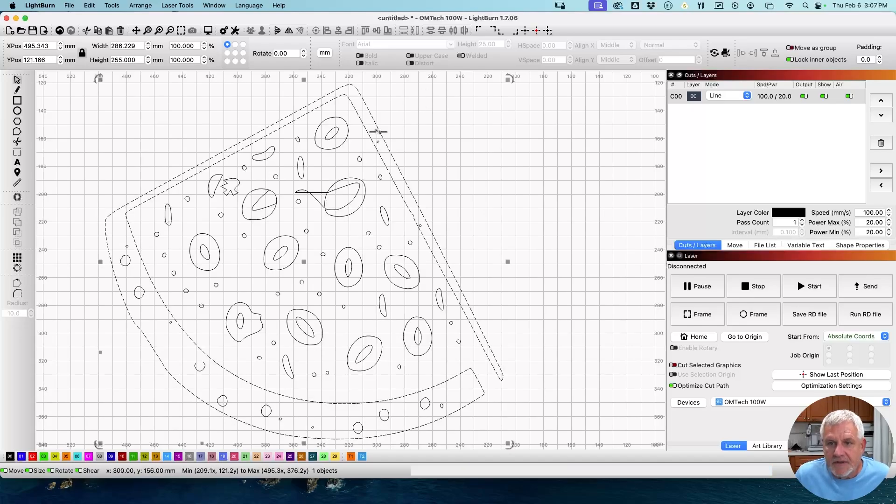
{"action": "double_click", "coordinate": [431, 233]}
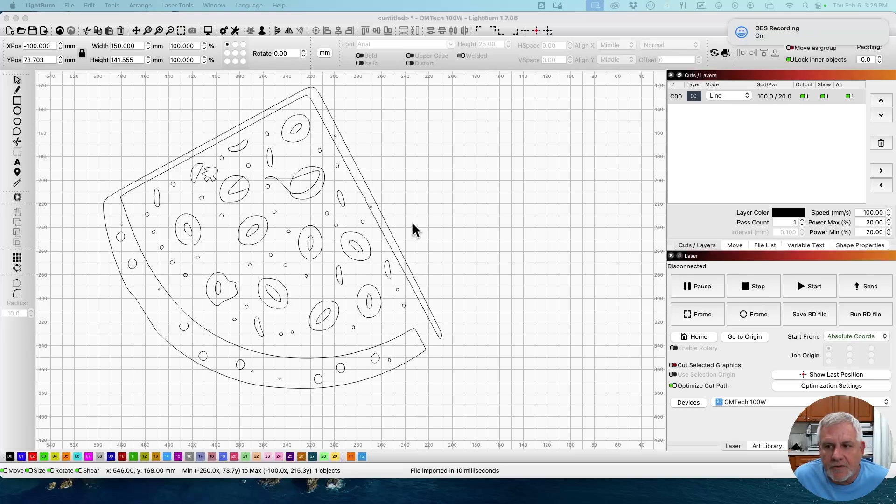
Step: Move the grouped paw print about 74 mm farther away from the vertical rectangle outside the work area
{"action": "left_click_drag", "start_coordinate": [510, 207], "coordinate": [240, 234]}
{"action": "scroll", "coordinate": [321, 234], "scroll_direction": "down", "scroll_amount": 4}
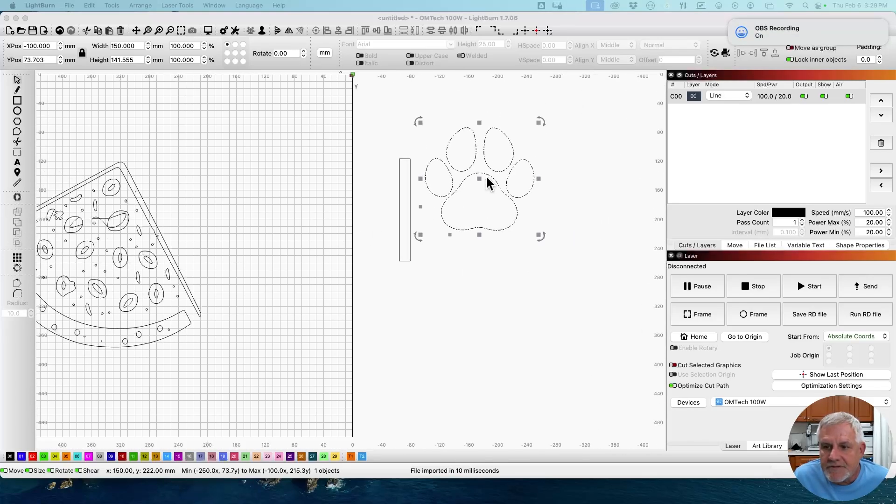
{"action": "mouse_move", "coordinate": [479, 175]}
{"action": "left_mouse_down"}
{"action": "mouse_move", "coordinate": [194, 175]}
{"action": "mouse_move", "coordinate": [482, 189]}
{"action": "left_mouse_up"}
{"action": "left_click_drag", "start_coordinate": [412, 258], "coordinate": [282, 373]}
{"action": "scroll", "coordinate": [240, 277], "scroll_direction": "up", "scroll_amount": 4}
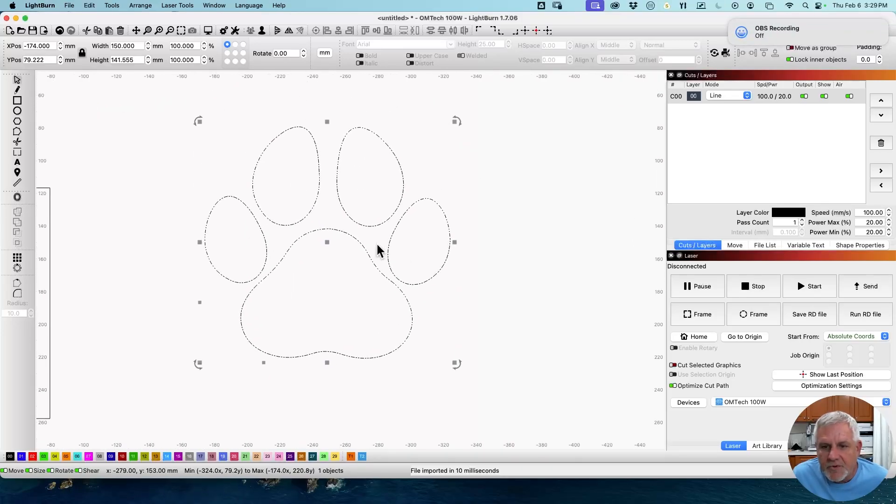
Step: Ungroup the paw print and open its left outer toe for node editing
{"action": "left_click", "coordinate": [262, 31]}
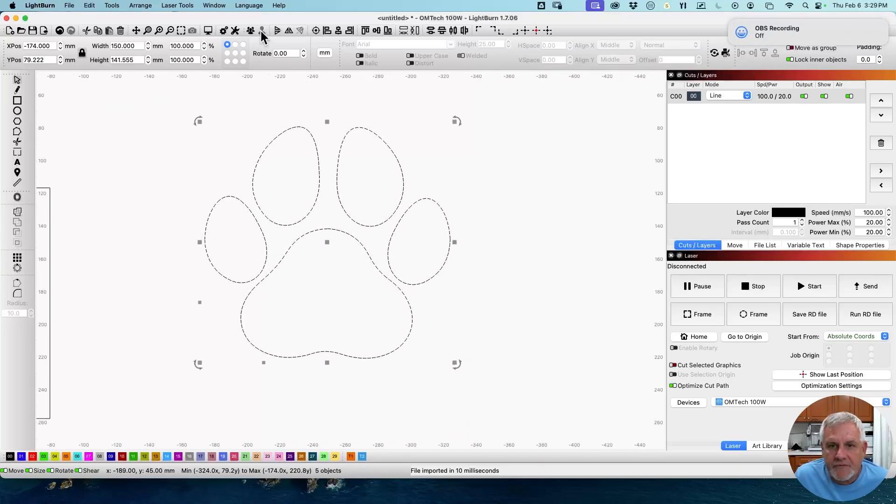
{"action": "left_click", "coordinate": [67, 143]}
{"action": "left_click", "coordinate": [18, 130]}
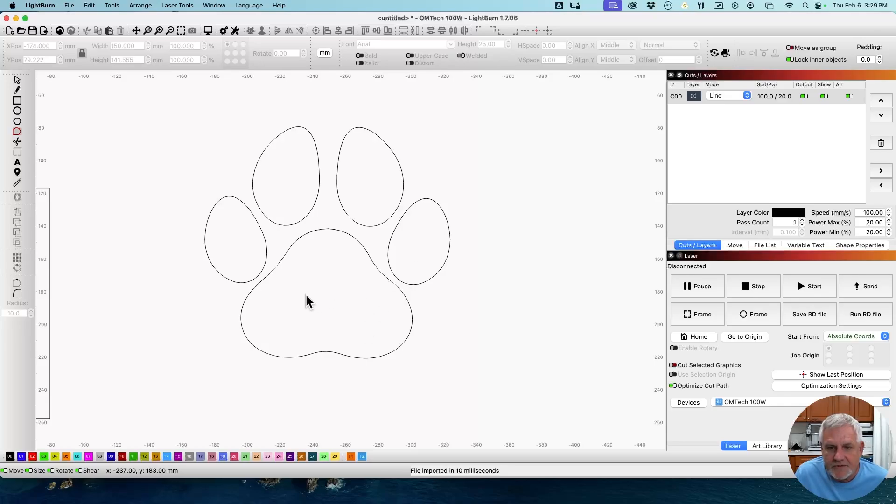
{"action": "left_click", "coordinate": [265, 278]}
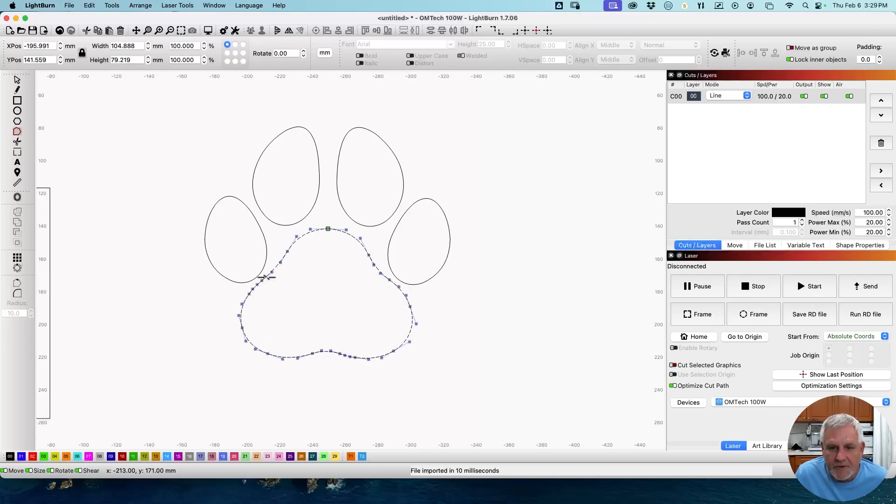
{"action": "left_click", "coordinate": [255, 279]}
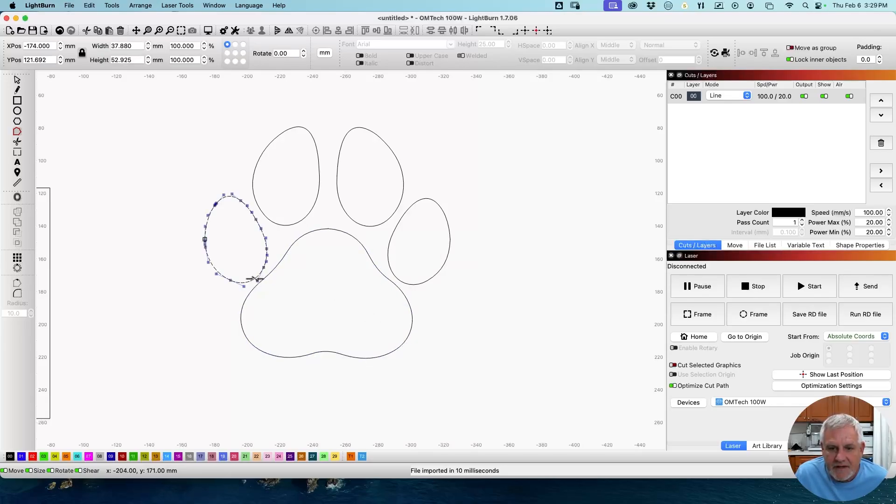
Step: Try to stretch the left outer toe's lower curve over the pad's outline, and undo the change
{"action": "left_click_drag", "start_coordinate": [255, 278], "coordinate": [270, 284]}
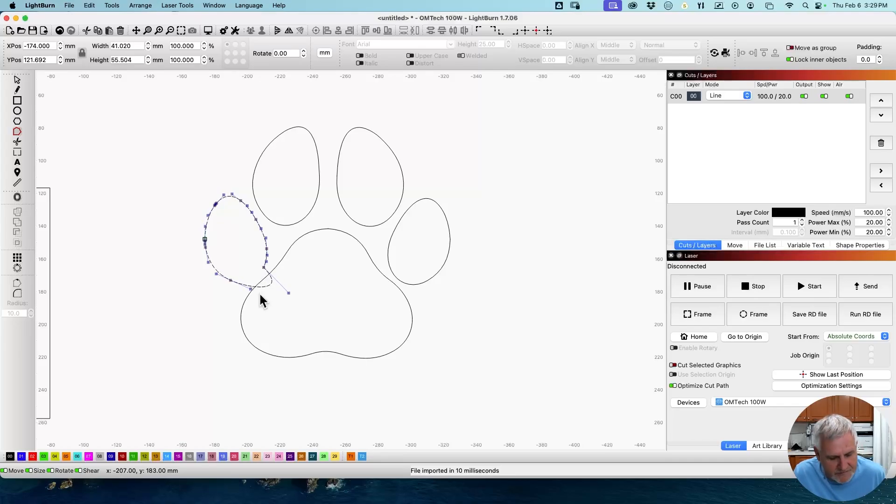
{"action": "key", "text": "super+z"}
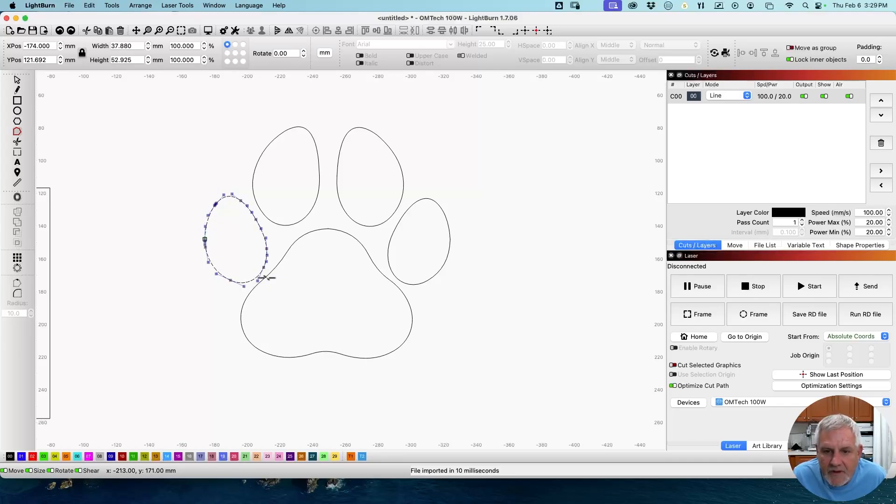
Step: Break the left outer toe's outline at the node nearest the pad and bring both loose ends onto the pad's outline
{"action": "scroll", "coordinate": [266, 276], "scroll_direction": "up", "scroll_amount": 5}
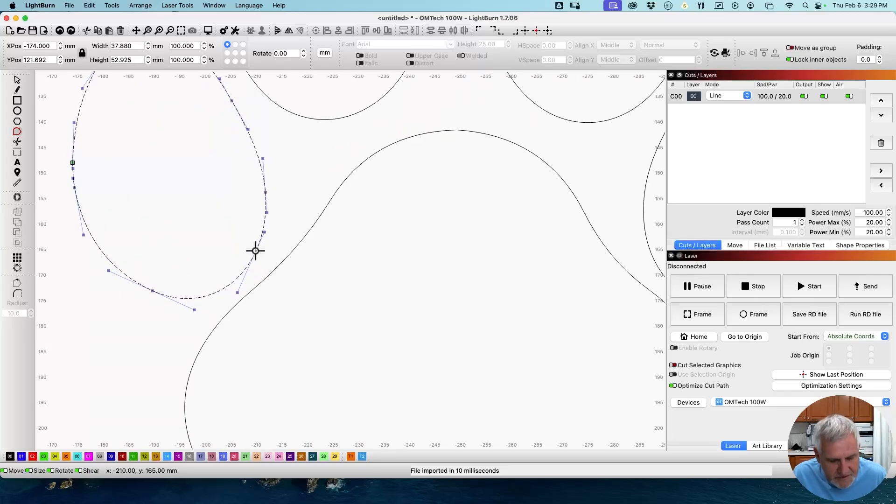
{"action": "key", "text": "b"}
{"action": "left_click_drag", "start_coordinate": [256, 251], "coordinate": [238, 279]}
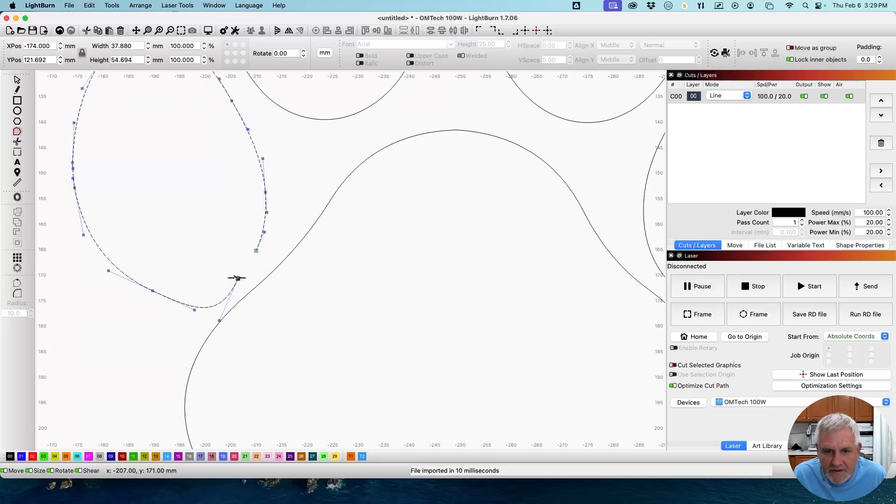
{"action": "left_click_drag", "start_coordinate": [219, 321], "coordinate": [180, 302]}
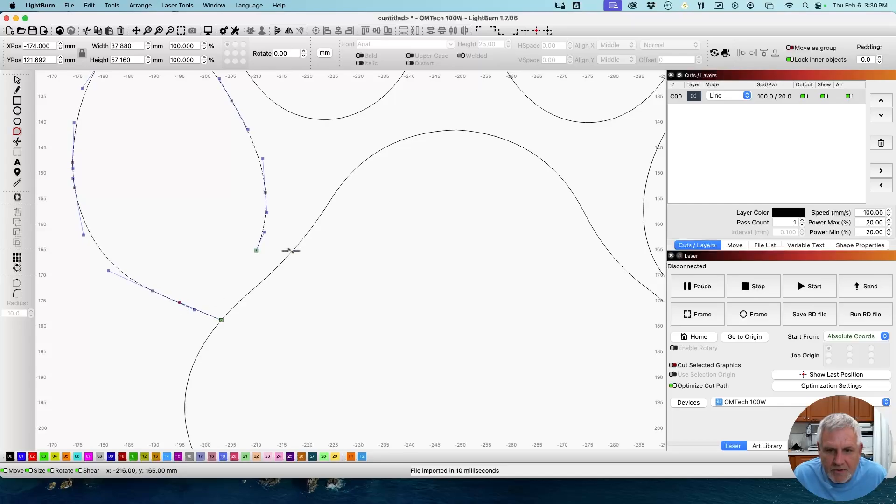
{"action": "left_click_drag", "start_coordinate": [256, 250], "coordinate": [275, 244]}
{"action": "scroll", "coordinate": [303, 200], "scroll_direction": "down", "scroll_amount": 3}
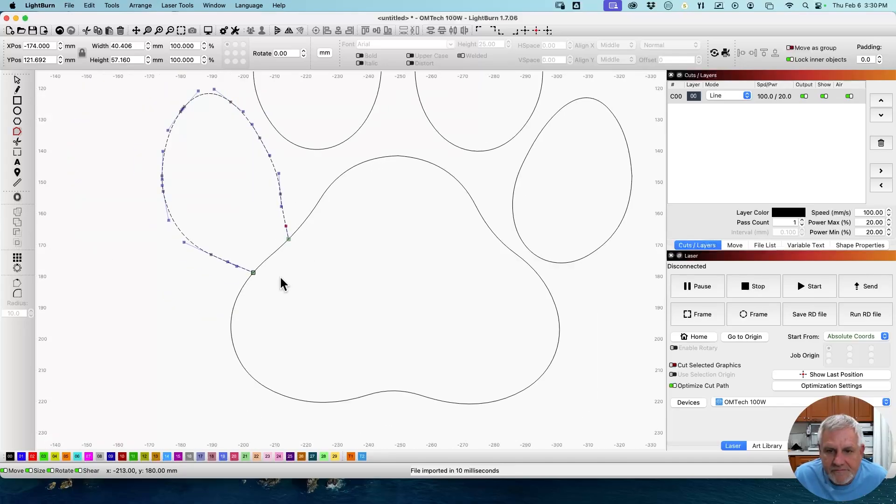
Step: Open the pad for node editing and insert a node where the left toe's upper end meets its outline
{"action": "scroll", "coordinate": [272, 257], "scroll_direction": "up", "scroll_amount": 3}
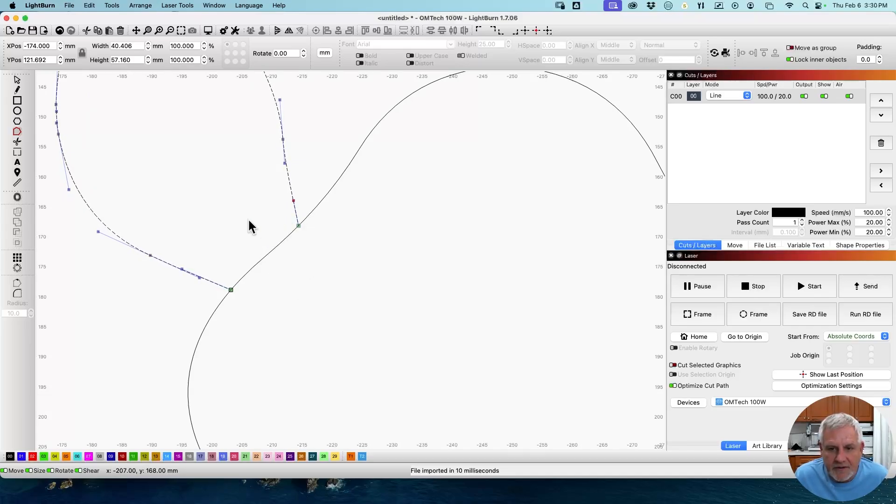
{"action": "left_click", "coordinate": [268, 253]}
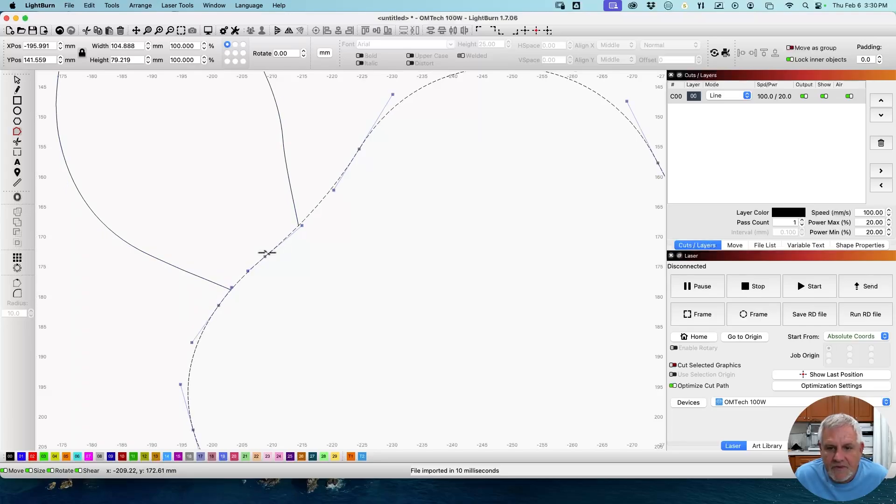
{"action": "scroll", "coordinate": [304, 228], "scroll_direction": "up", "scroll_amount": 3}
{"action": "scroll", "coordinate": [306, 227], "scroll_direction": "up", "scroll_amount": 3}
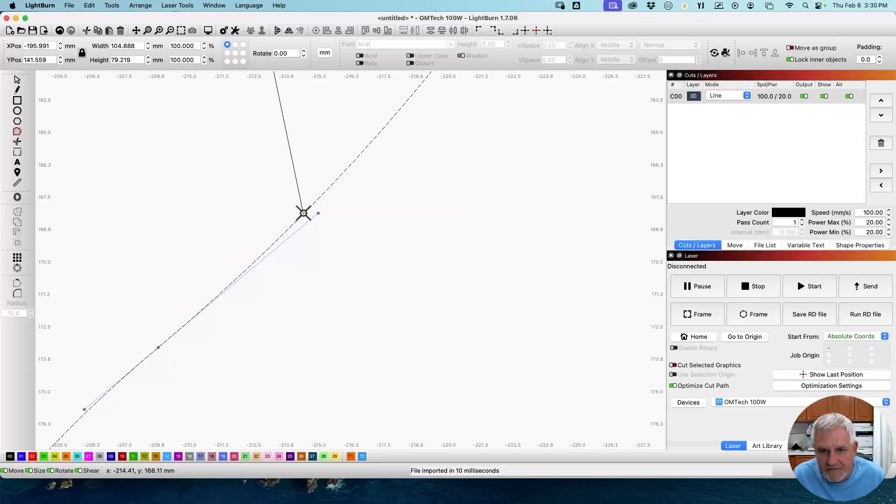
{"action": "key", "text": "s"}
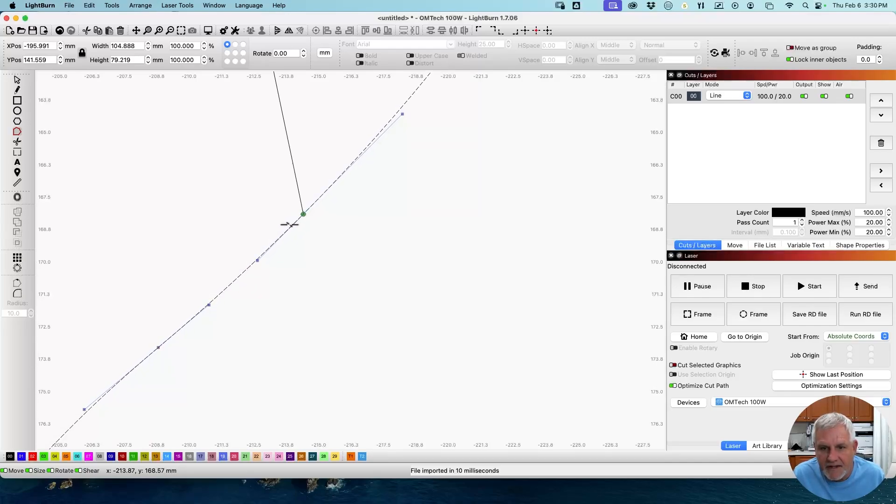
Step: Delete the pad segment just below the inserted node and join the left toe's upper end to the pad
{"action": "key", "text": "d"}
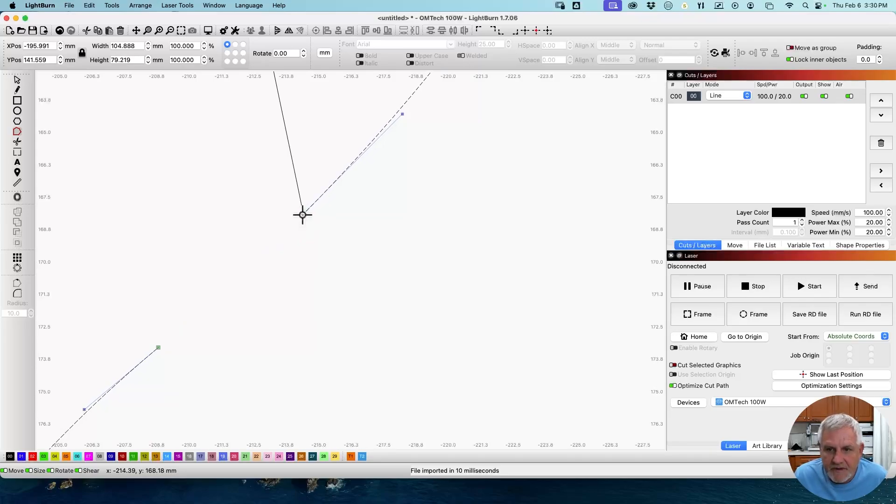
{"action": "mouse_move", "coordinate": [302, 216]}
{"action": "left_mouse_down"}
{"action": "mouse_move", "coordinate": [310, 222]}
{"action": "mouse_move", "coordinate": [302, 215]}
{"action": "left_mouse_up"}
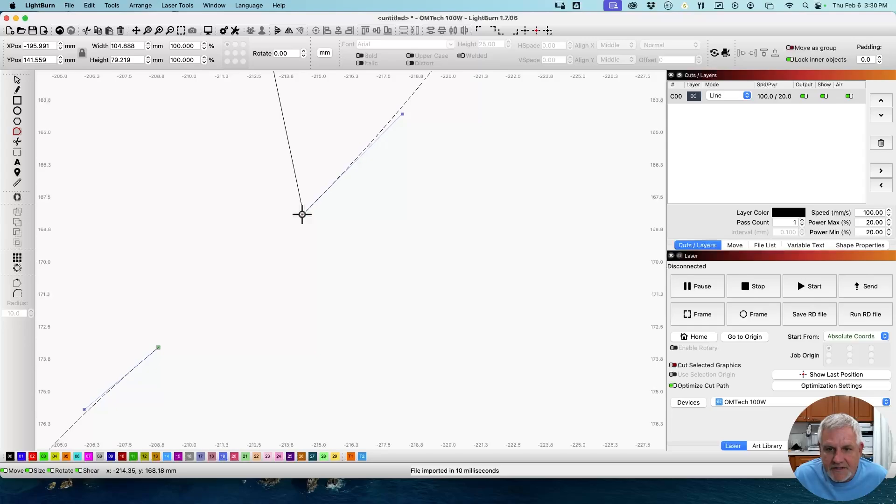
{"action": "scroll", "coordinate": [236, 313], "scroll_direction": "down", "scroll_amount": 3}
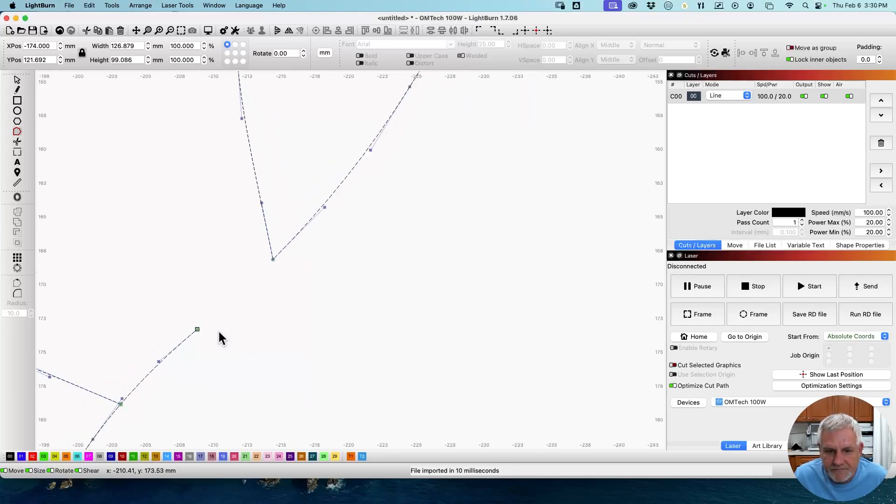
Step: Insert a node on the pad's outline exactly where the left toe's lower end touches it
{"action": "left_click_drag", "start_coordinate": [176, 387], "coordinate": [302, 296]}
{"action": "scroll", "coordinate": [276, 304], "scroll_direction": "up", "scroll_amount": 8}
{"action": "scroll", "coordinate": [268, 260], "scroll_direction": "up", "scroll_amount": 4}
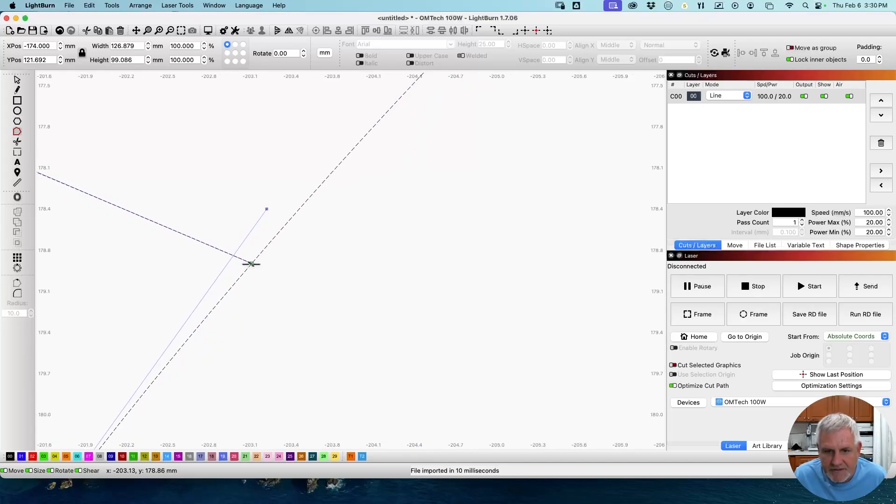
{"action": "key", "text": "s"}
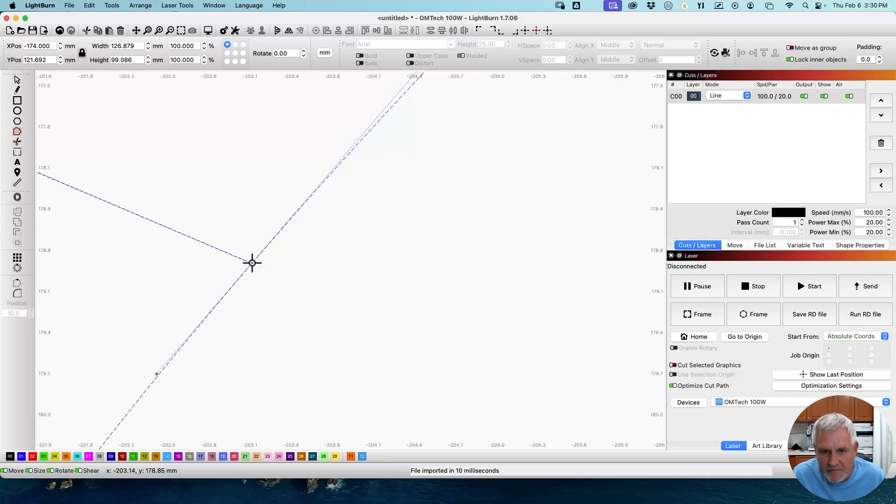
{"action": "left_click", "coordinate": [252, 263]}
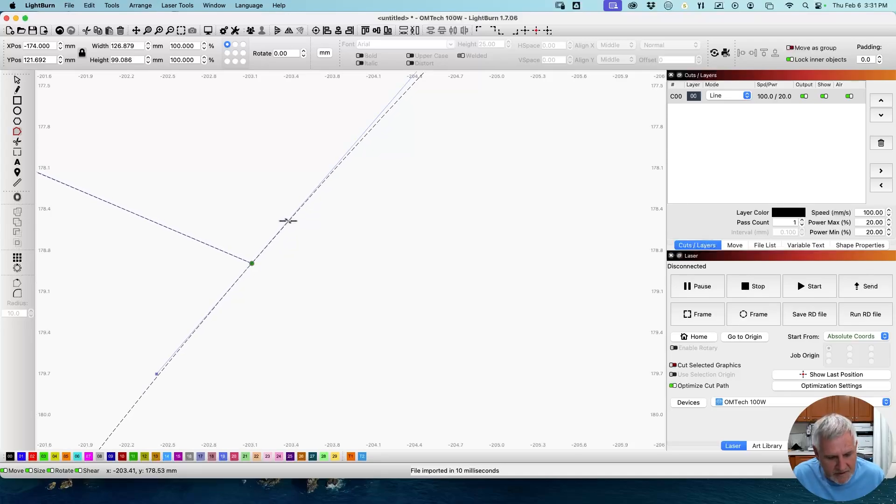
Step: Remove the leftover pad segment above the new node and join the left toe's lower end to the pad
{"action": "scroll", "coordinate": [286, 221], "scroll_direction": "down", "scroll_amount": 8}
{"action": "scroll", "coordinate": [349, 246], "scroll_direction": "down", "scroll_amount": 5}
{"action": "scroll", "coordinate": [270, 294], "scroll_direction": "up", "scroll_amount": 10}
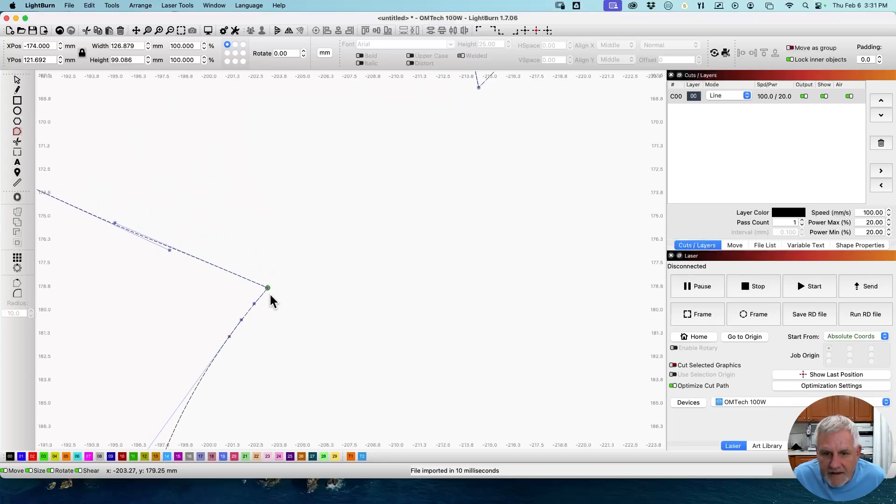
{"action": "mouse_move", "coordinate": [249, 256]}
{"action": "left_mouse_down"}
{"action": "mouse_move", "coordinate": [256, 243]}
{"action": "mouse_move", "coordinate": [250, 255]}
{"action": "left_mouse_up"}
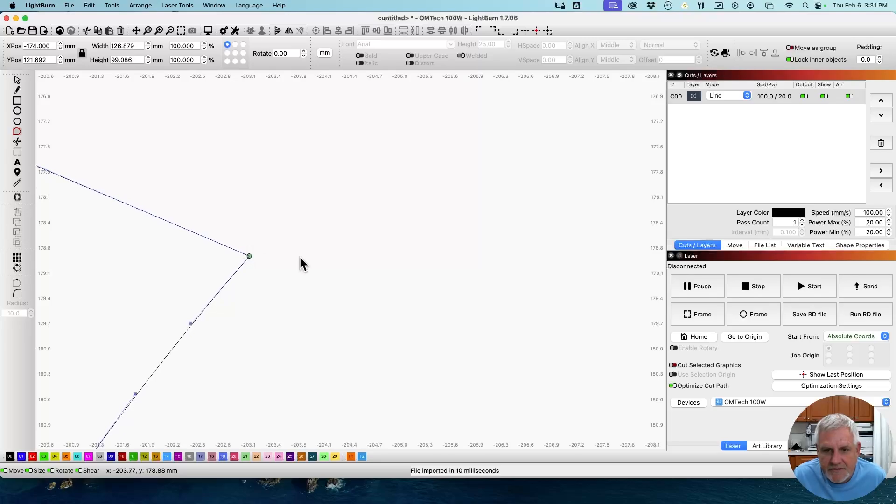
{"action": "mouse_move", "coordinate": [251, 255]}
{"action": "left_mouse_down"}
{"action": "mouse_move", "coordinate": [255, 263]}
{"action": "mouse_move", "coordinate": [251, 256]}
{"action": "left_mouse_up"}
{"action": "scroll", "coordinate": [288, 259], "scroll_direction": "down", "scroll_amount": 9}
{"action": "scroll", "coordinate": [398, 228], "scroll_direction": "down", "scroll_amount": 8}
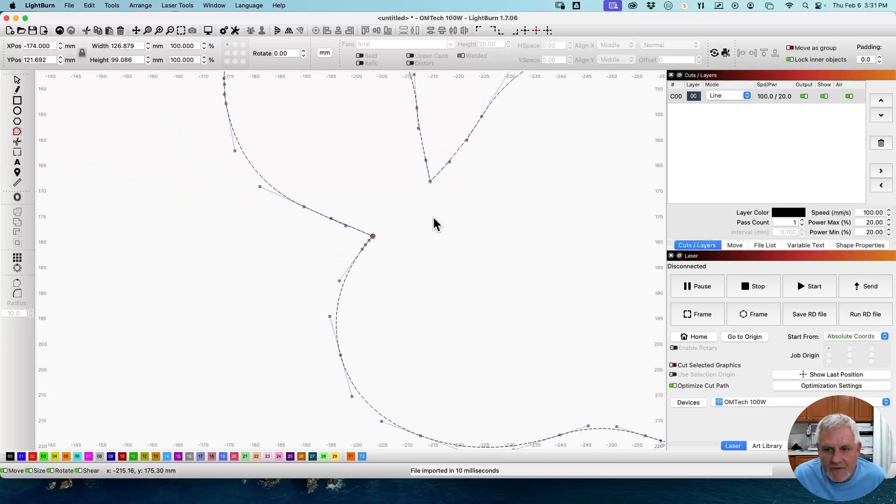
Step: Break the right outer toe's outline at the node nearest the pad and place both loose ends on the pad's outline
{"action": "left_click_drag", "start_coordinate": [503, 252], "coordinate": [277, 239]}
{"action": "scroll", "coordinate": [376, 260], "scroll_direction": "up", "scroll_amount": 3}
{"action": "left_click_drag", "start_coordinate": [377, 280], "coordinate": [338, 257]}
{"action": "left_click", "coordinate": [335, 235]}
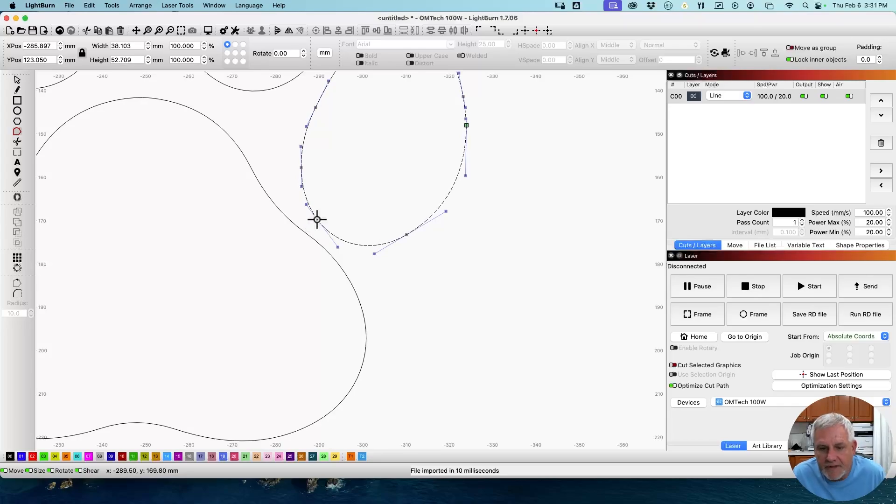
{"action": "left_click_drag", "start_coordinate": [317, 219], "coordinate": [383, 236]}
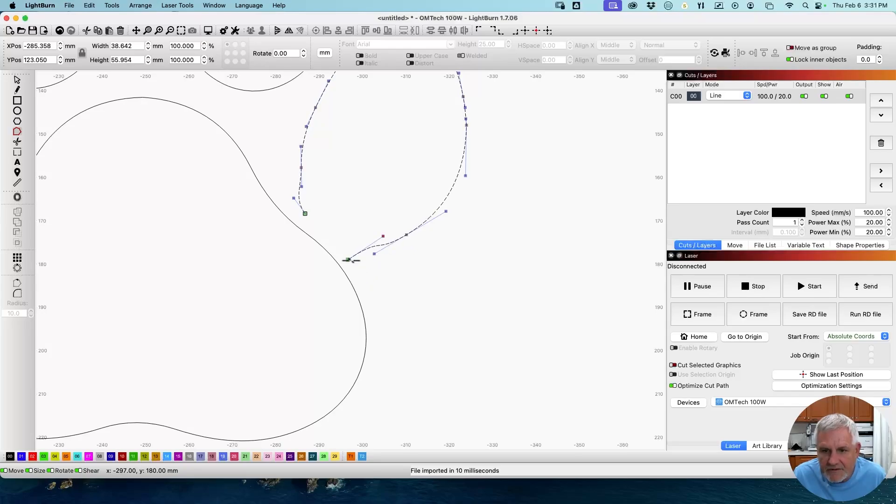
{"action": "left_click_drag", "start_coordinate": [345, 259], "coordinate": [338, 264]}
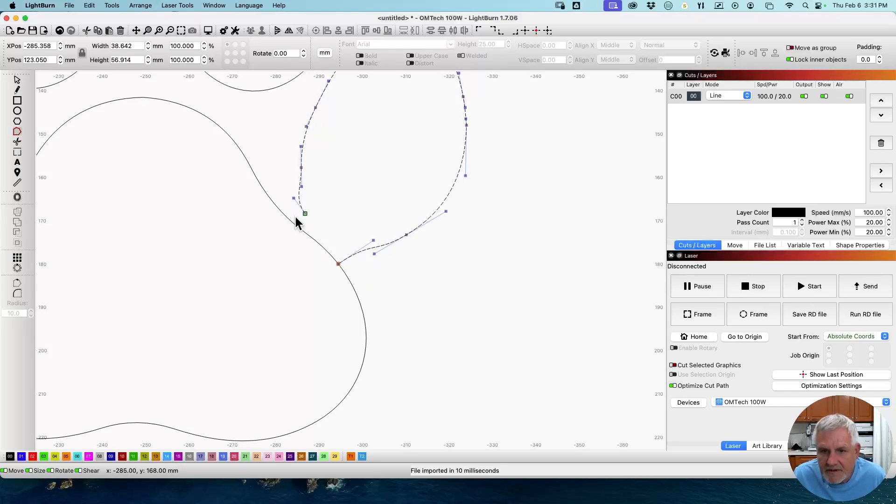
{"action": "left_click_drag", "start_coordinate": [292, 197], "coordinate": [281, 212]}
Step: Insert nodes on the pad's outline at both right toe ends and remove the pad segment between them
{"action": "scroll", "coordinate": [316, 257], "scroll_direction": "up", "scroll_amount": 4}
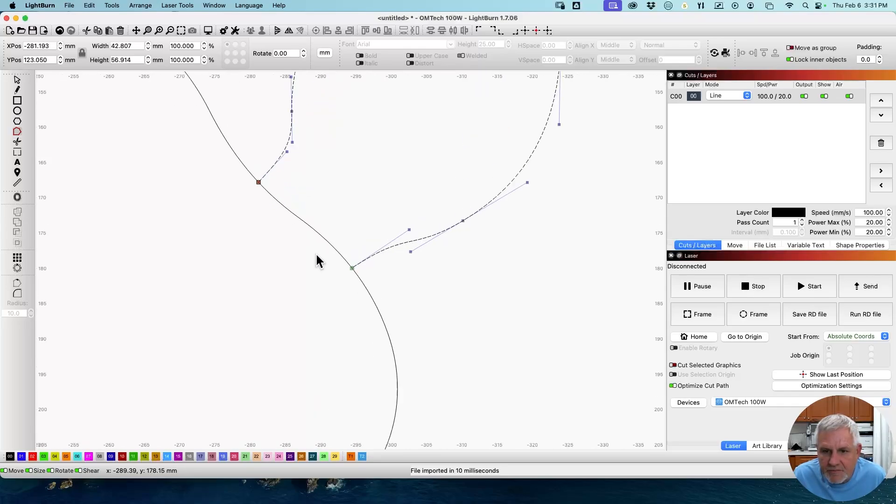
{"action": "scroll", "coordinate": [374, 278], "scroll_direction": "down", "scroll_amount": 4}
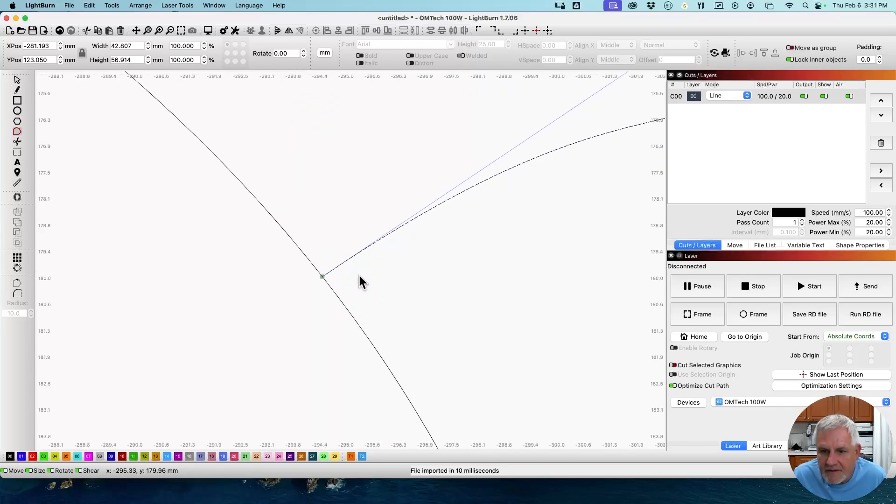
{"action": "left_click", "coordinate": [318, 239]}
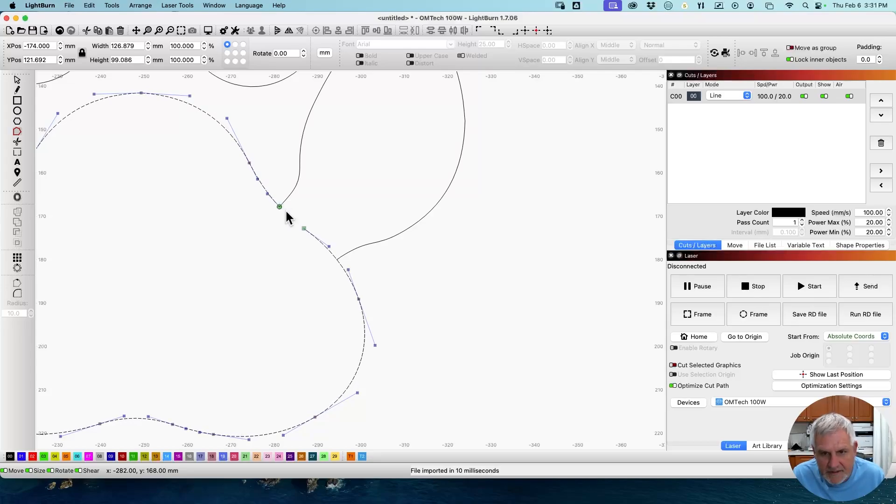
{"action": "key", "text": "i"}
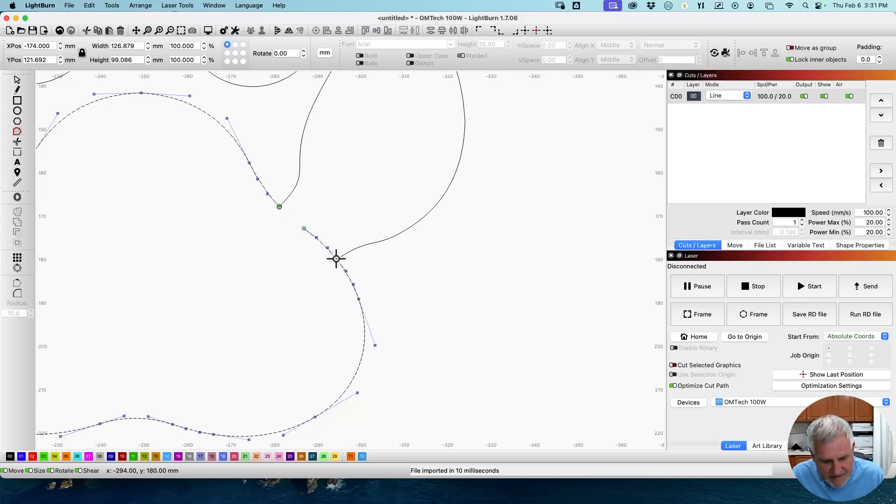
{"action": "key", "text": "b"}
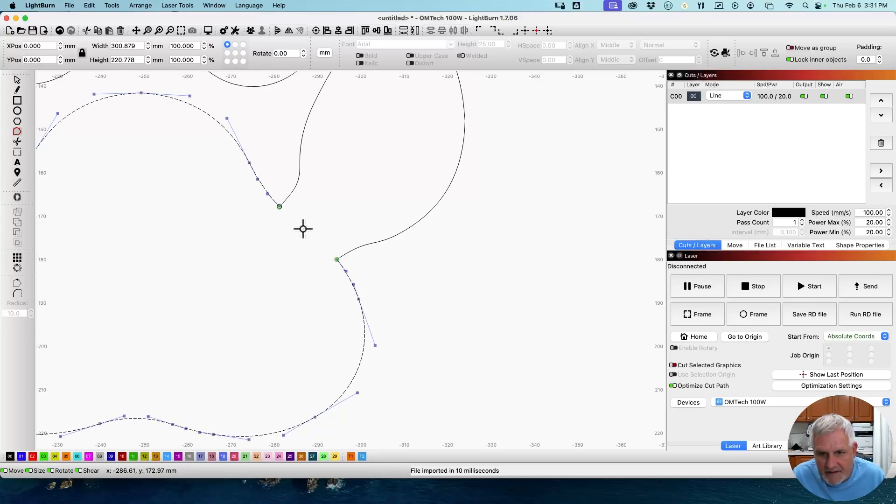
Step: Join the right toe's lower and upper ends to the pad's matching end nodes
{"action": "scroll", "coordinate": [334, 259], "scroll_direction": "up", "scroll_amount": 3}
{"action": "mouse_move", "coordinate": [333, 259]}
{"action": "left_mouse_down"}
{"action": "mouse_move", "coordinate": [324, 264]}
{"action": "mouse_move", "coordinate": [333, 258]}
{"action": "left_mouse_up"}
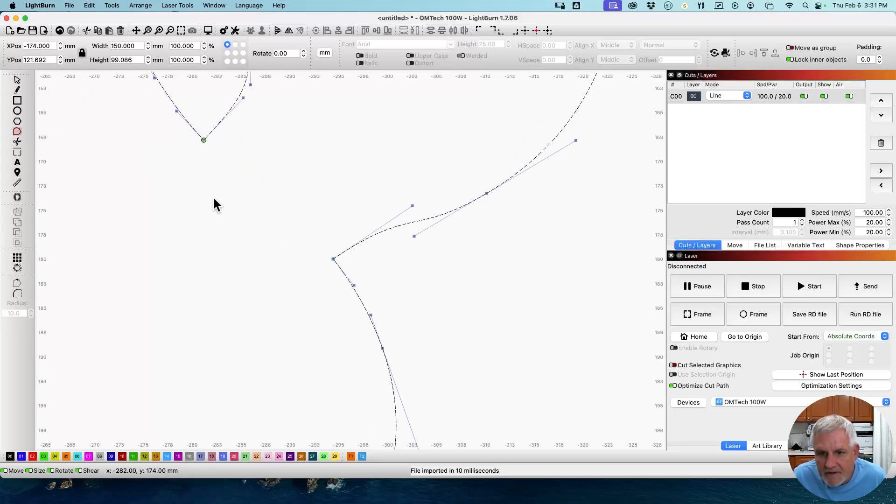
{"action": "mouse_move", "coordinate": [203, 140]}
{"action": "left_mouse_down"}
{"action": "mouse_move", "coordinate": [196, 140]}
{"action": "mouse_move", "coordinate": [212, 138]}
{"action": "left_mouse_up"}
{"action": "scroll", "coordinate": [278, 198], "scroll_direction": "down", "scroll_amount": 10}
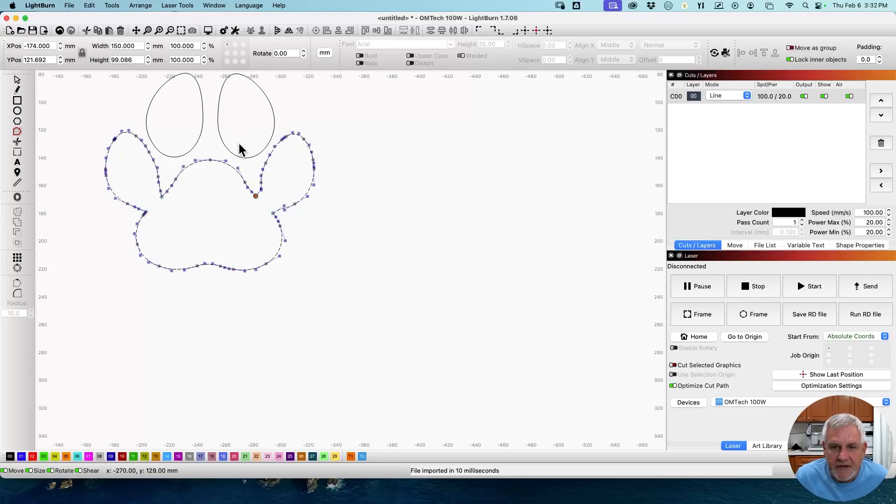
Step: Break the right inner toe's outline at its lower left node and place both loose ends on the pad's outline
{"action": "left_click", "coordinate": [235, 155]}
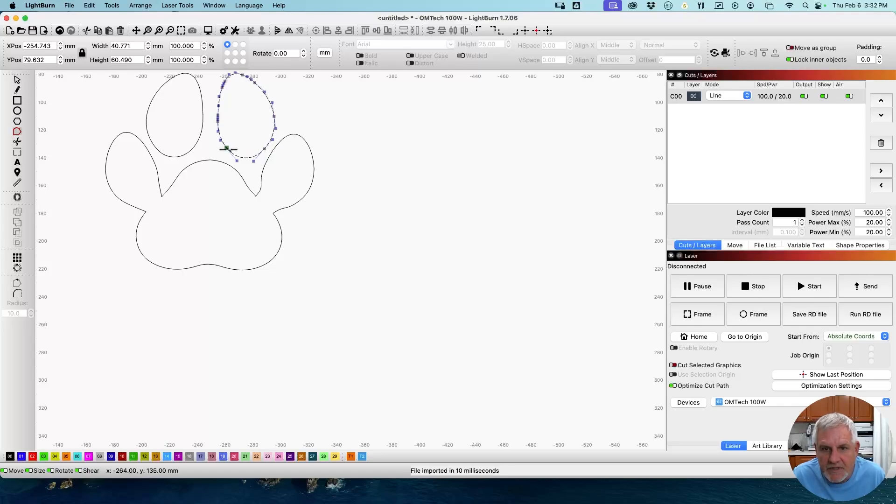
{"action": "mouse_move", "coordinate": [226, 147]}
{"action": "left_mouse_down"}
{"action": "mouse_move", "coordinate": [206, 154]}
{"action": "mouse_move", "coordinate": [214, 155]}
{"action": "mouse_move", "coordinate": [208, 146]}
{"action": "mouse_move", "coordinate": [222, 162]}
{"action": "left_mouse_up"}
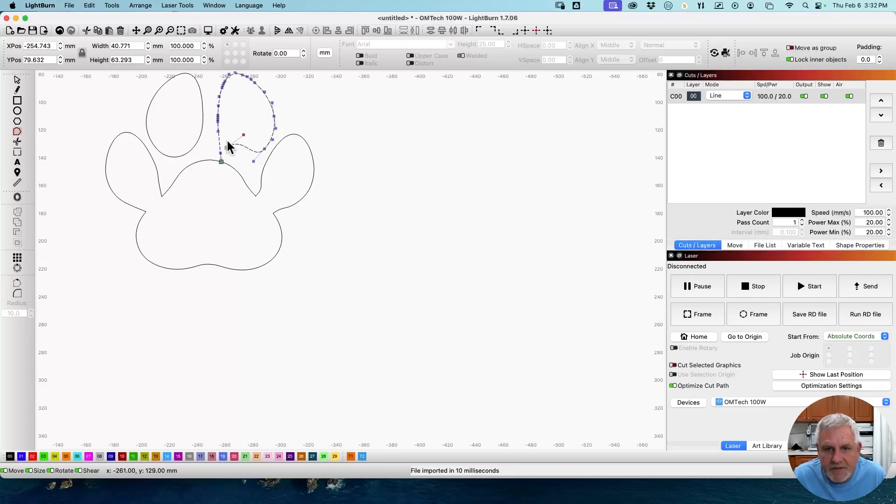
{"action": "left_click_drag", "start_coordinate": [225, 149], "coordinate": [238, 173]}
{"action": "scroll", "coordinate": [238, 173], "scroll_direction": "up", "scroll_amount": 10}
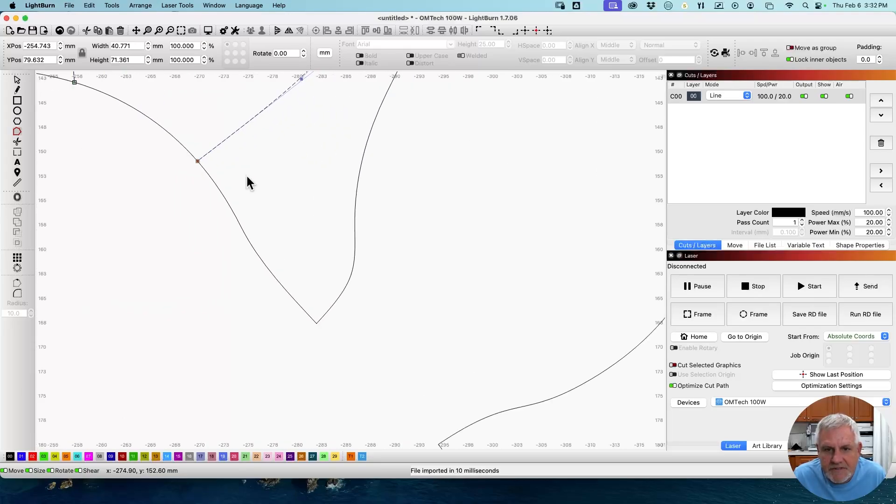
{"action": "scroll", "coordinate": [156, 133], "scroll_direction": "down", "scroll_amount": 3}
{"action": "scroll", "coordinate": [115, 102], "scroll_direction": "down", "scroll_amount": 2}
Step: Insert nodes on the pad's outline at both right inner toe ends and remove the pad segment between them
{"action": "left_click_drag", "start_coordinate": [115, 102], "coordinate": [186, 141]}
{"action": "scroll", "coordinate": [186, 141], "scroll_direction": "down", "scroll_amount": 1}
{"action": "scroll", "coordinate": [184, 140], "scroll_direction": "up", "scroll_amount": 1}
{"action": "left_click", "coordinate": [186, 138]}
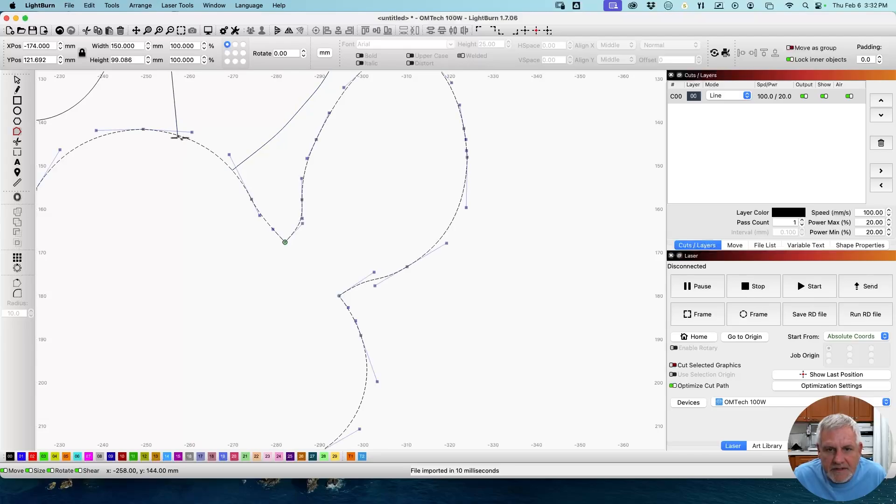
{"action": "left_click", "coordinate": [177, 135]}
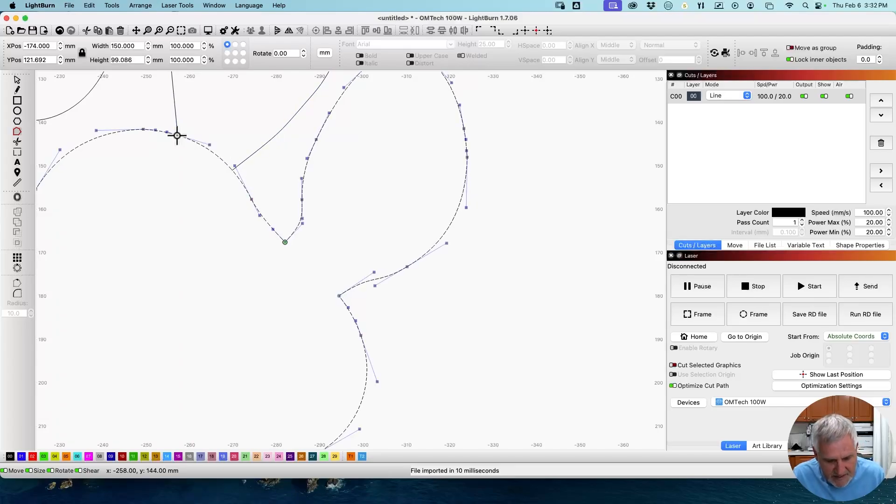
{"action": "key", "text": "d"}
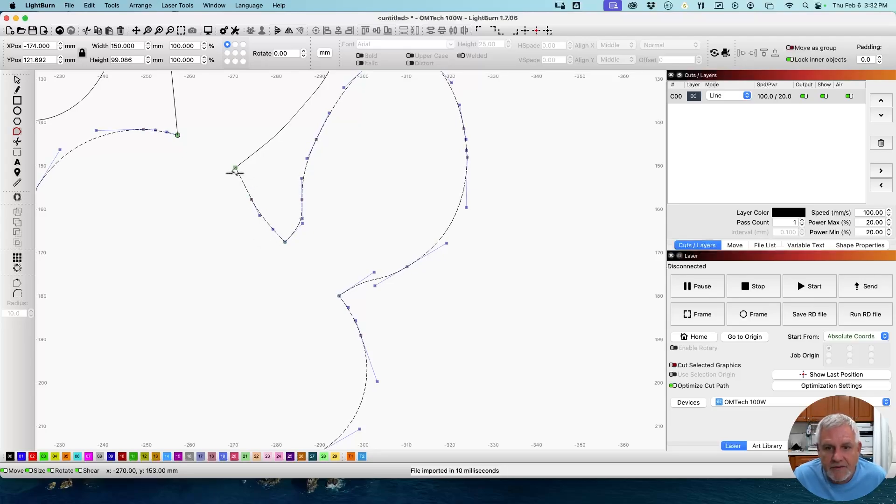
Step: Join the right inner toe's two ends to the pad's matching end nodes
{"action": "left_click_drag", "start_coordinate": [236, 167], "coordinate": [232, 170]}
{"action": "mouse_move", "coordinate": [176, 136]}
{"action": "left_mouse_down"}
{"action": "mouse_move", "coordinate": [168, 137]}
{"action": "mouse_move", "coordinate": [181, 136]}
{"action": "left_mouse_up"}
{"action": "left_click_drag", "start_coordinate": [71, 288], "coordinate": [201, 216]}
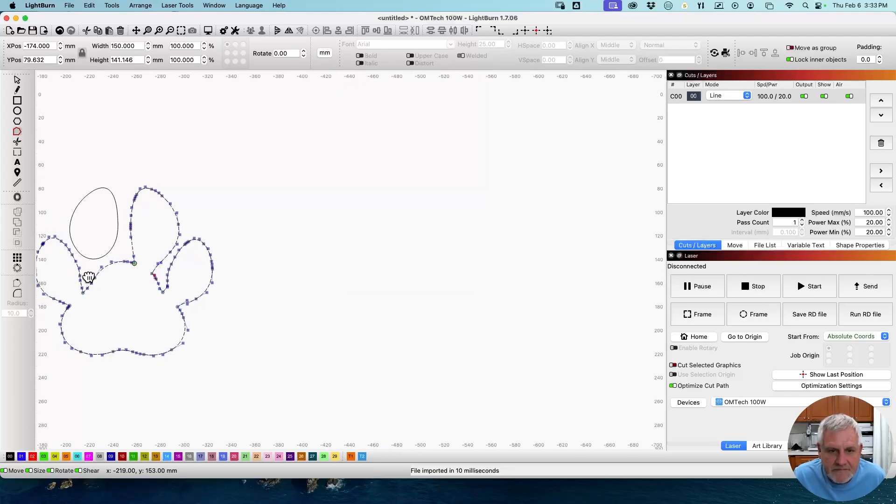
Step: Break the left inner toe's outline at its lower right node and place the left loose end on the pad's outline
{"action": "scroll", "coordinate": [183, 219], "scroll_direction": "up", "scroll_amount": 2}
{"action": "left_click", "coordinate": [151, 235]}
{"action": "scroll", "coordinate": [202, 218], "scroll_direction": "up", "scroll_amount": 4}
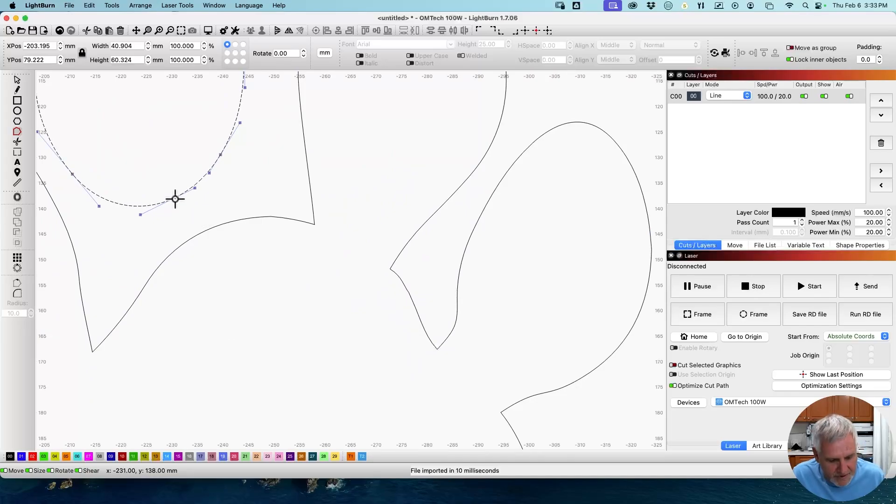
{"action": "key", "text": "b"}
{"action": "left_click_drag", "start_coordinate": [175, 199], "coordinate": [145, 284]}
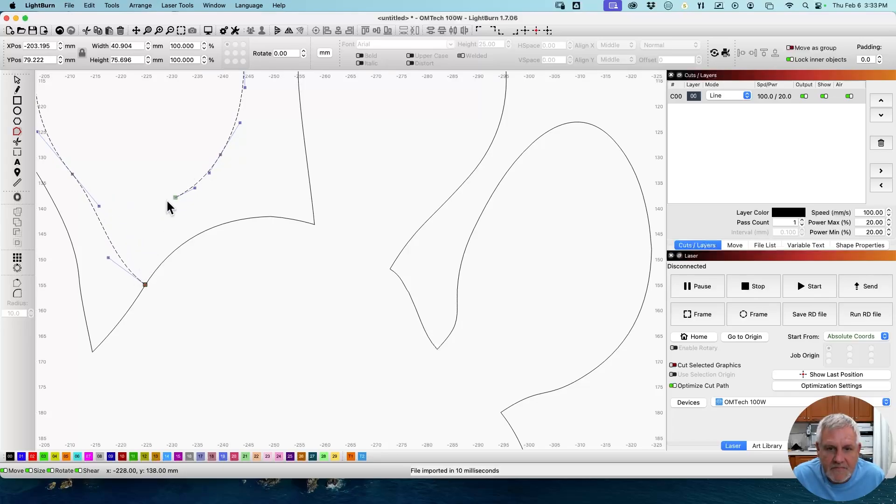
Step: Place the left inner toe's right loose end on the pad's outline and reshape its curve with the adjacent node and a handle
{"action": "left_click_drag", "start_coordinate": [175, 198], "coordinate": [222, 198]}
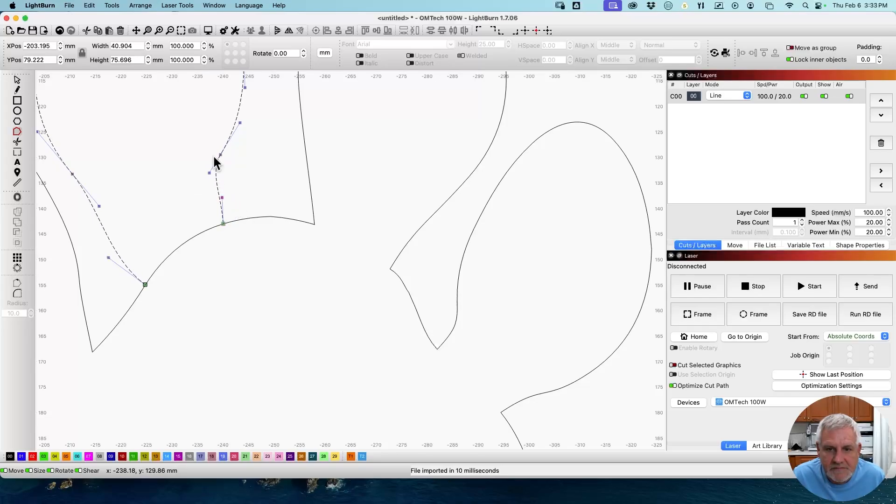
{"action": "left_click_drag", "start_coordinate": [220, 154], "coordinate": [237, 154]}
{"action": "left_click_drag", "start_coordinate": [257, 122], "coordinate": [239, 120]}
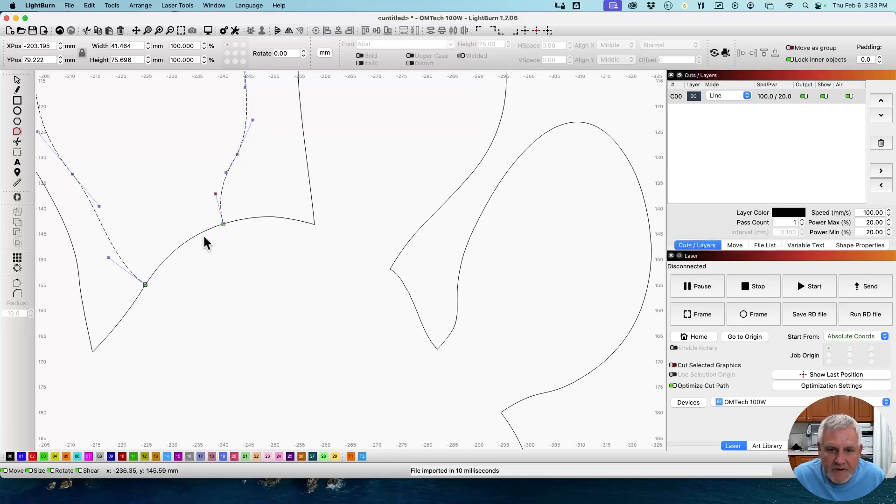
Step: Insert nodes on the pad's outline at both left inner toe ends and remove the pad segment between them
{"action": "left_click", "coordinate": [191, 237]}
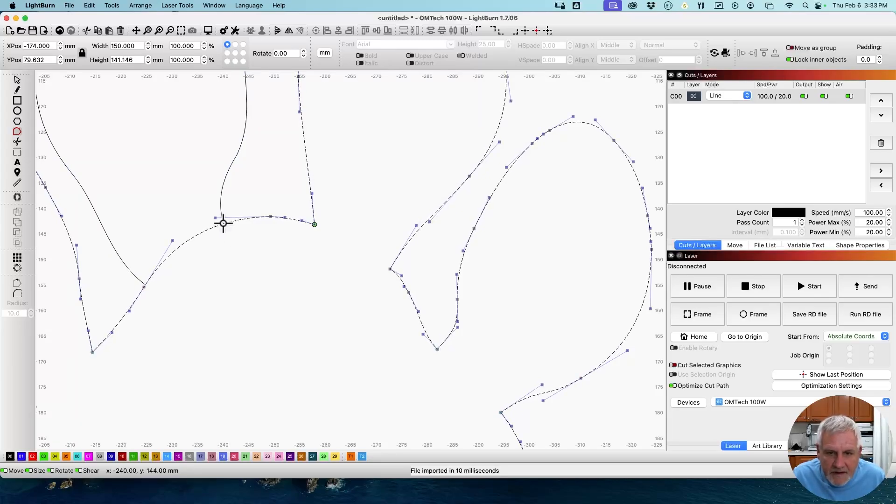
{"action": "key", "text": "s"}
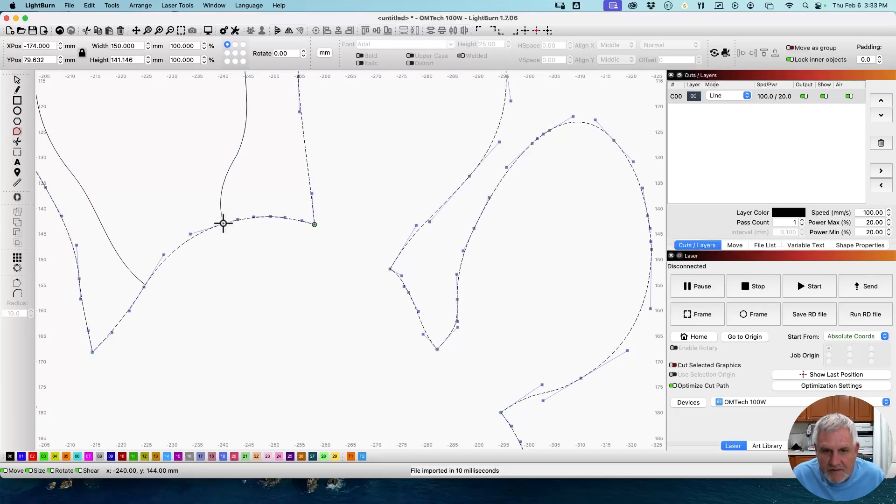
{"action": "left_click", "coordinate": [223, 223]}
{"action": "key", "text": "d"}
Step: Join the pad's open ends to the left inner toe's left and right ends
{"action": "scroll", "coordinate": [144, 286], "scroll_direction": "up", "scroll_amount": 5}
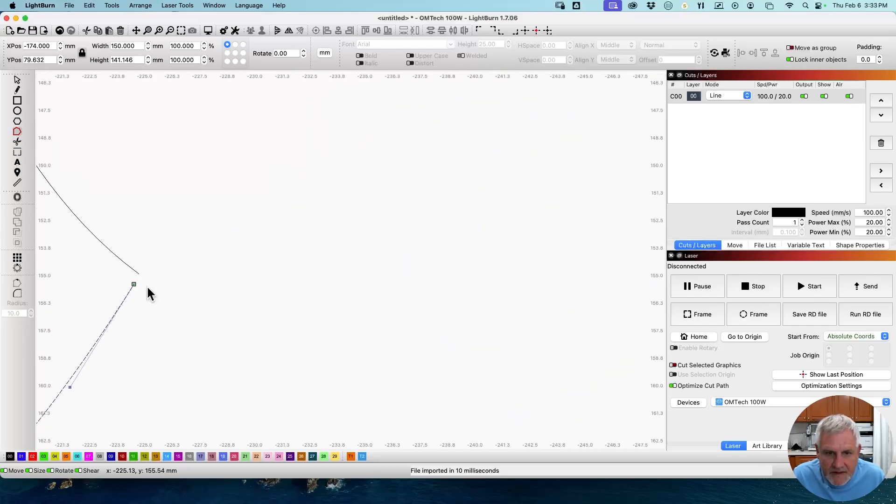
{"action": "left_click_drag", "start_coordinate": [133, 285], "coordinate": [139, 273]}
{"action": "scroll", "coordinate": [286, 244], "scroll_direction": "down", "scroll_amount": 3}
{"action": "left_click_drag", "start_coordinate": [390, 190], "coordinate": [285, 332]}
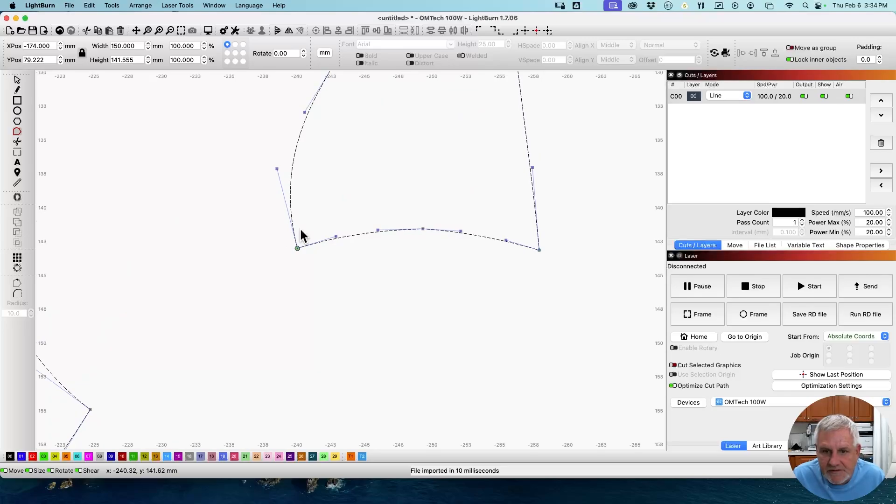
{"action": "mouse_move", "coordinate": [298, 247]}
{"action": "left_mouse_down"}
{"action": "mouse_move", "coordinate": [298, 262]}
{"action": "mouse_move", "coordinate": [292, 237]}
{"action": "mouse_move", "coordinate": [296, 246]}
{"action": "left_mouse_up"}
Step: Leave node editing, set layer C00's mode to Fill and inspect the merged paw print with nothing selected
{"action": "scroll", "coordinate": [113, 186], "scroll_direction": "down", "scroll_amount": 10}
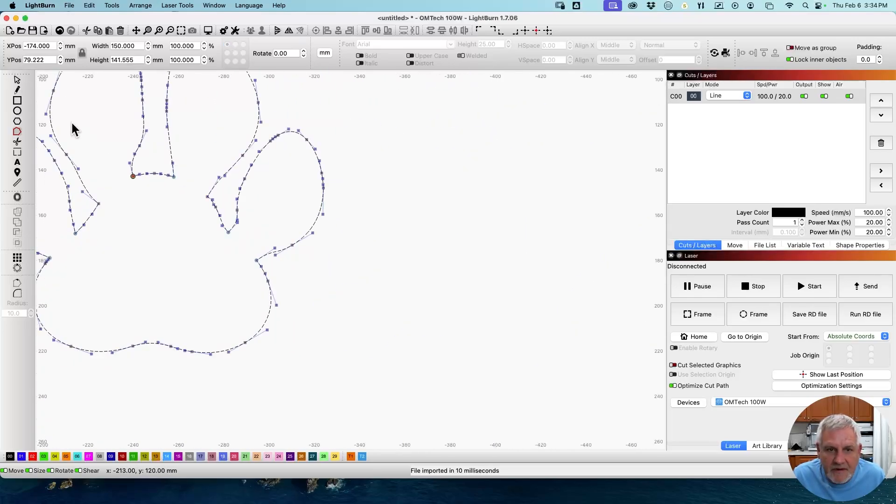
{"action": "left_click", "coordinate": [16, 81]}
{"action": "left_click_drag", "start_coordinate": [259, 198], "coordinate": [471, 260]}
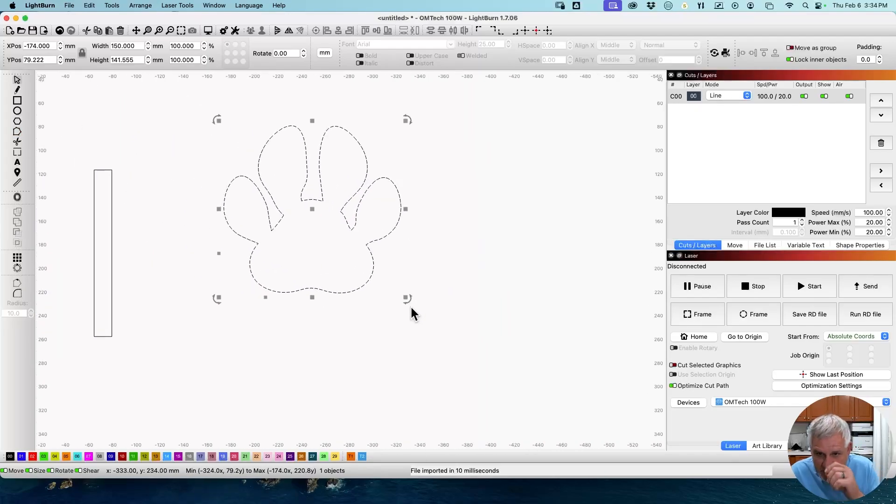
{"action": "left_click", "coordinate": [713, 96]}
{"action": "left_click", "coordinate": [720, 101]}
{"action": "left_click", "coordinate": [723, 107]}
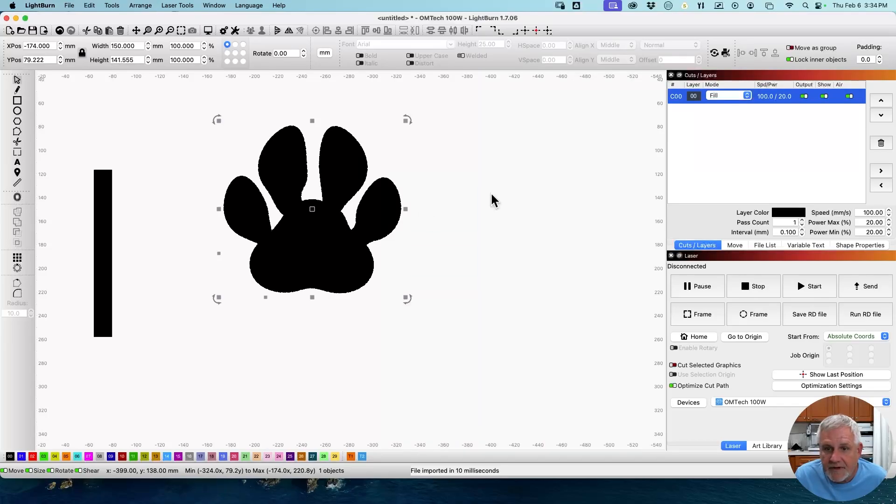
{"action": "left_click", "coordinate": [728, 96]}
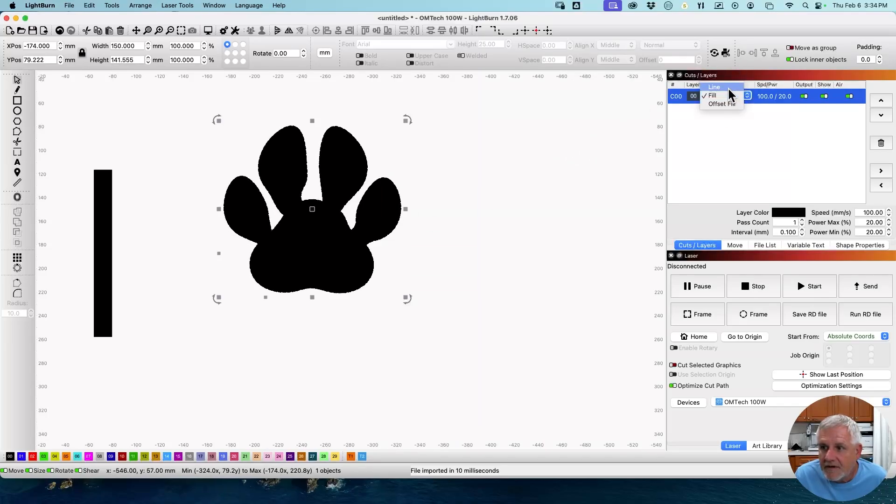
{"action": "left_click", "coordinate": [727, 96]}
{"action": "left_click", "coordinate": [436, 202]}
{"action": "scroll", "coordinate": [337, 240], "scroll_direction": "up", "scroll_amount": 5}
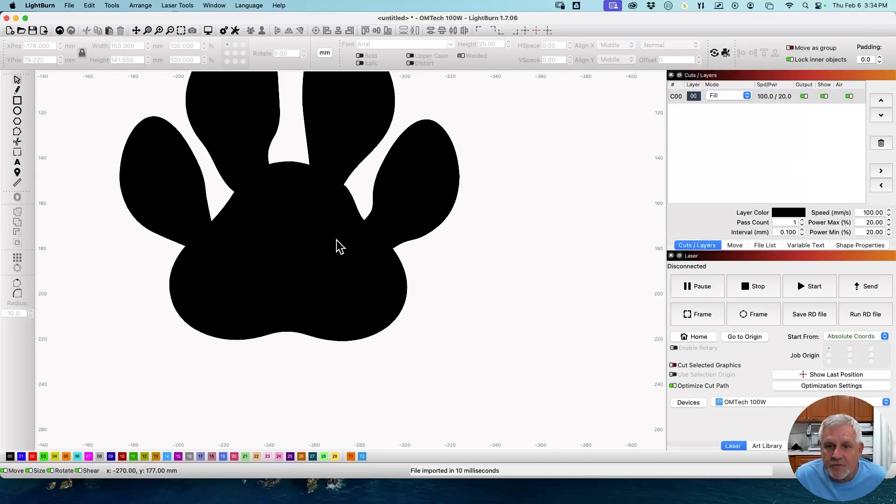
{"action": "scroll", "coordinate": [337, 240], "scroll_direction": "down", "scroll_amount": 4}
{"action": "scroll", "coordinate": [236, 249], "scroll_direction": "down", "scroll_amount": 1}
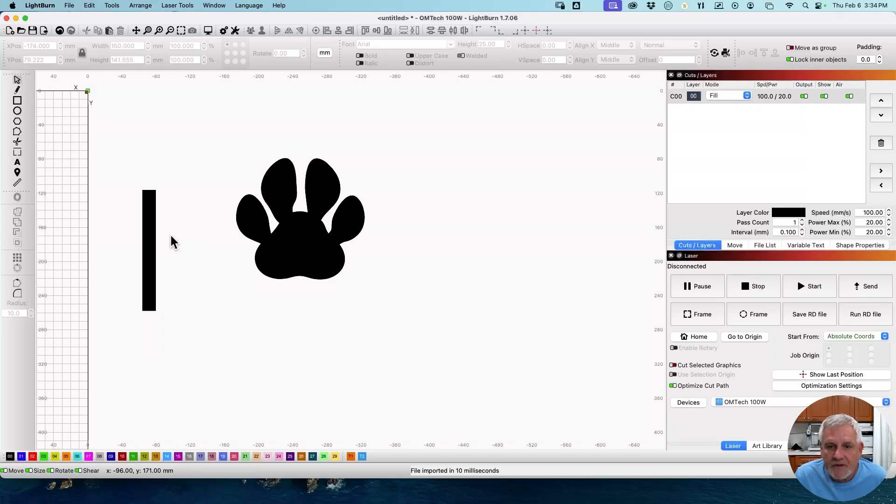